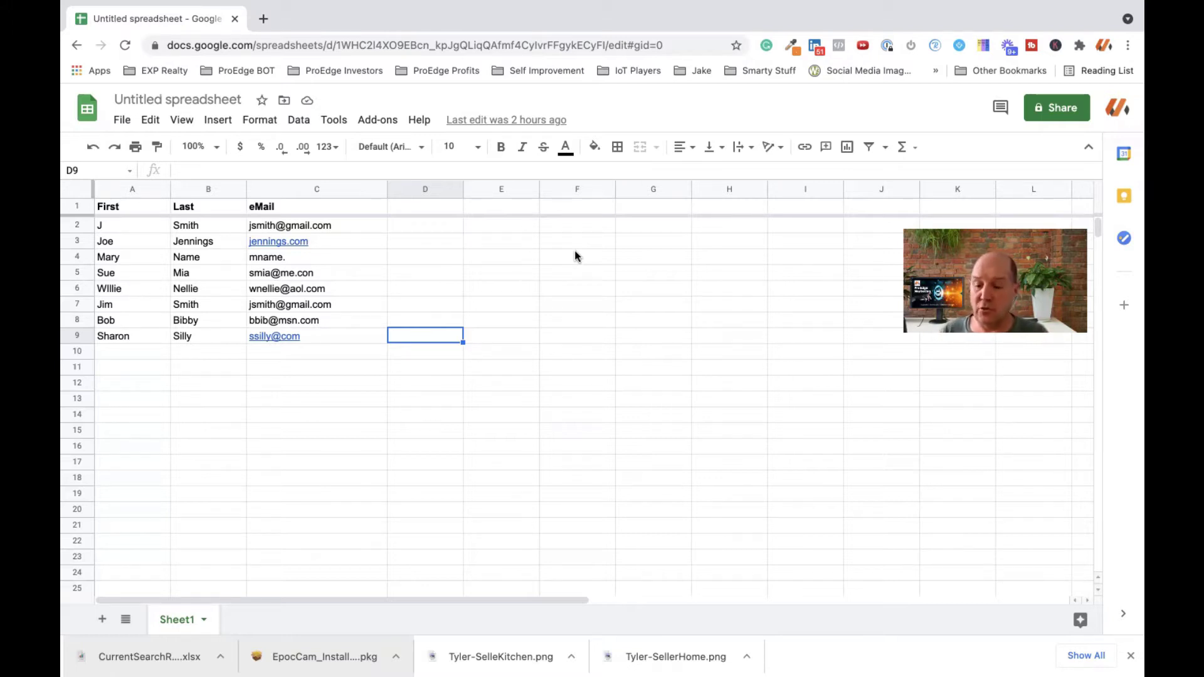
Inspect the first e-mail address in the contact list.
left_click(329, 226)
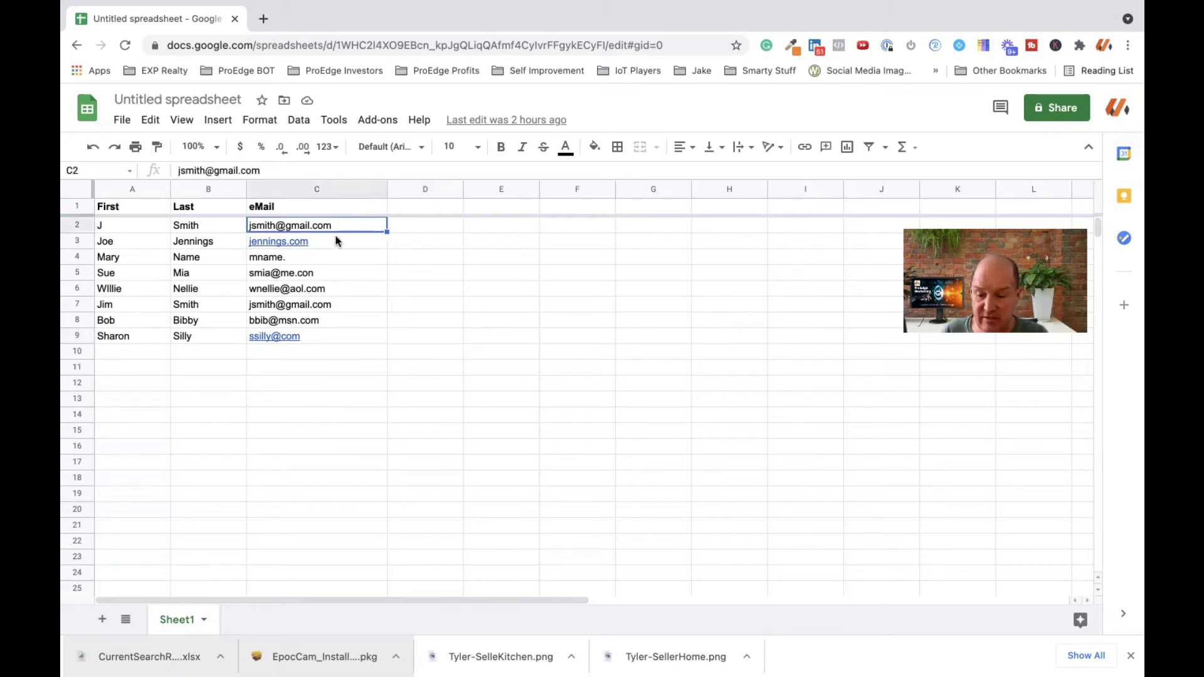
mouse_move(334, 240)
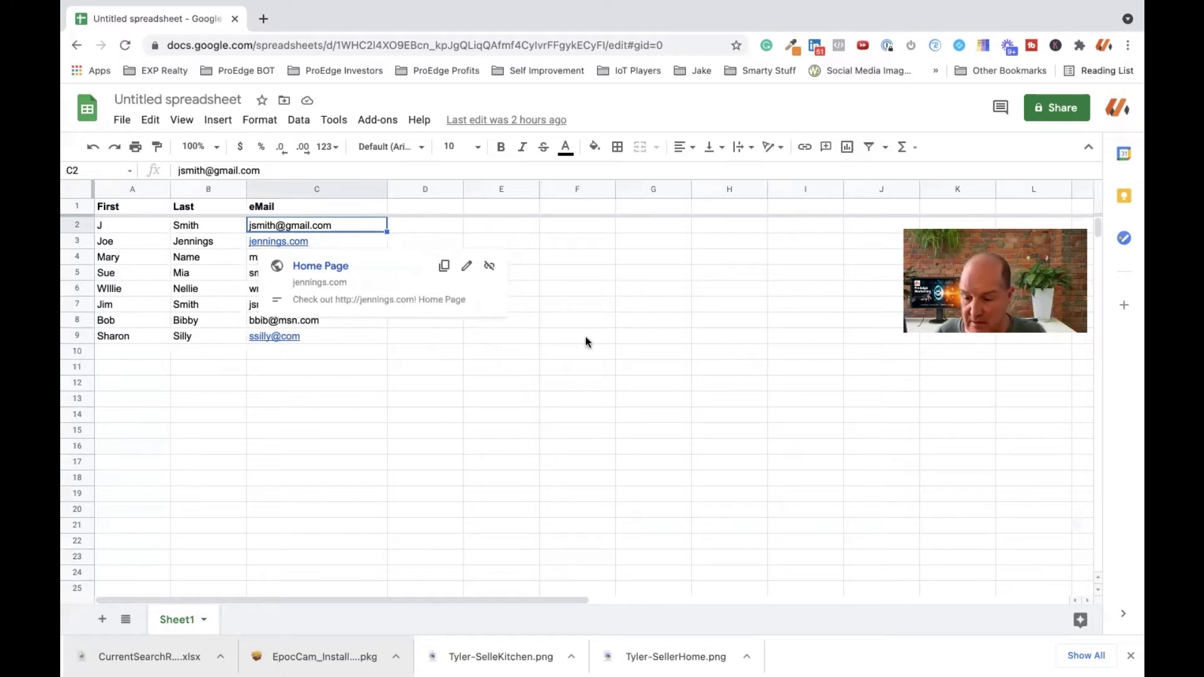
mouse_move(325, 339)
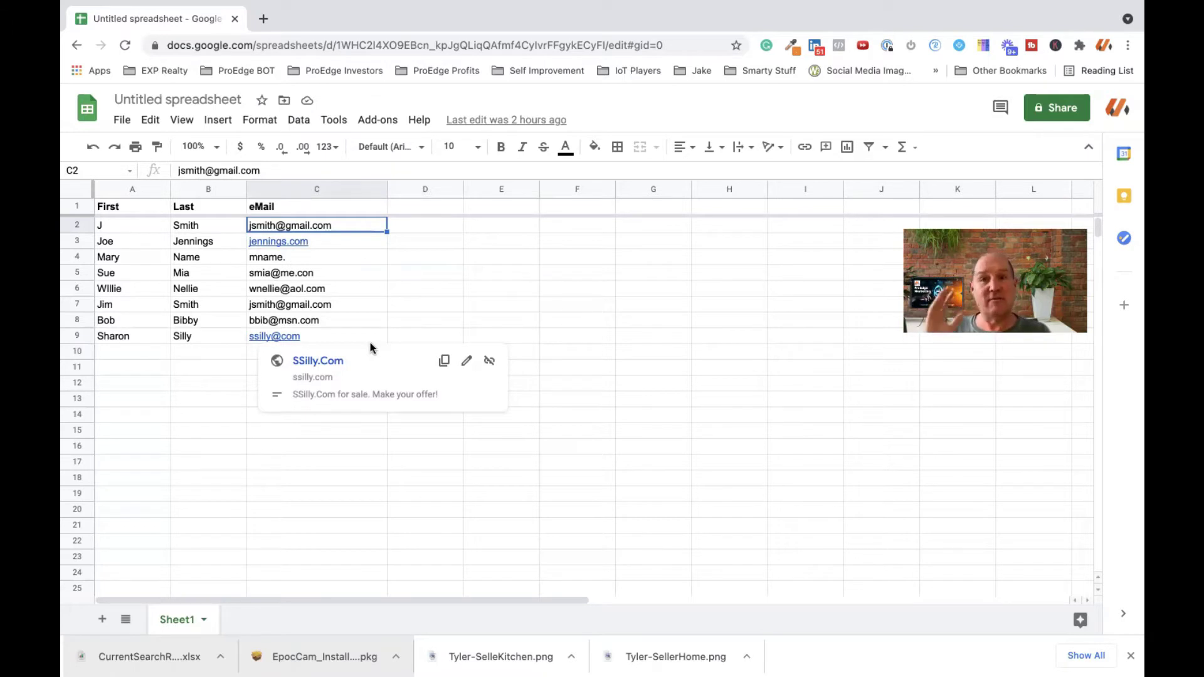
Add the headings 'Validate' in D1 and 'Dup' in E1.
left_click(408, 207)
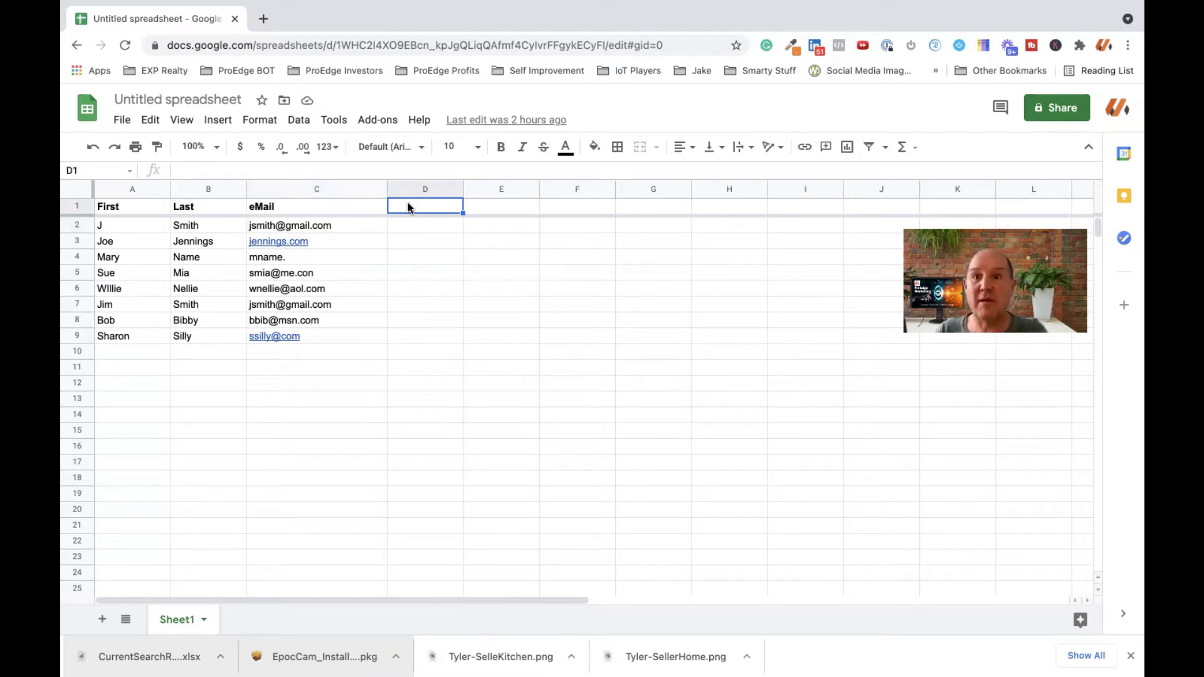
type("Vl")
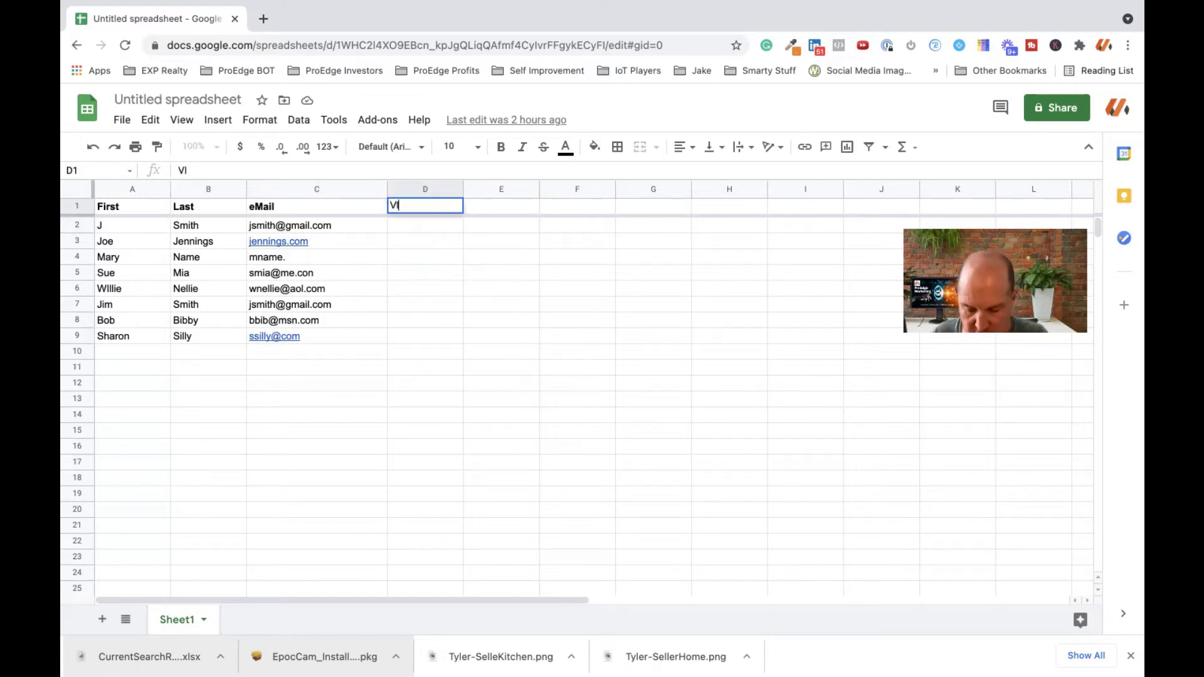
key("BackSpace")
type("alida")
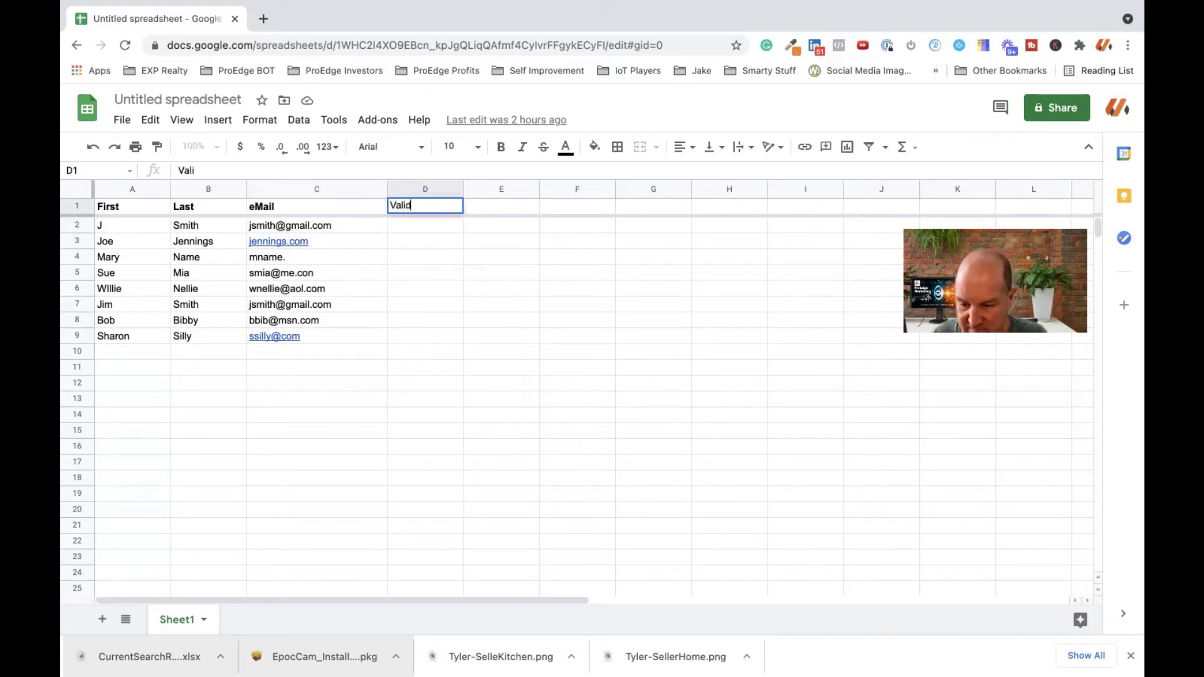
type("te")
key("Return")
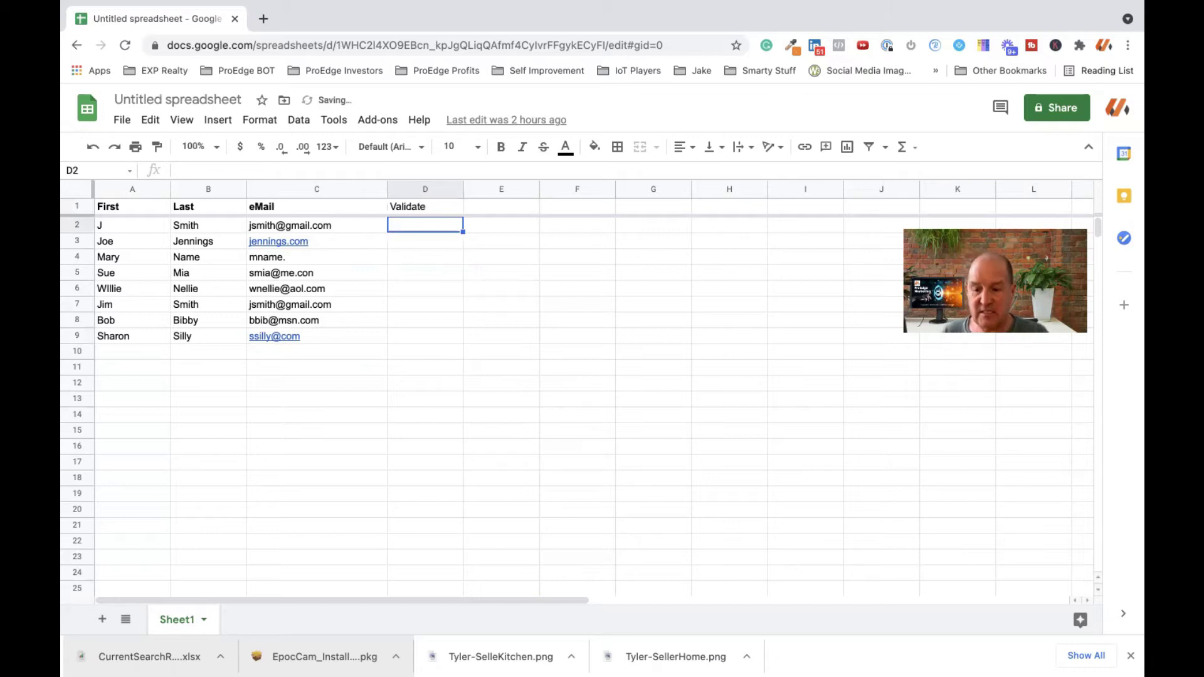
left_click(491, 210)
type("Dup")
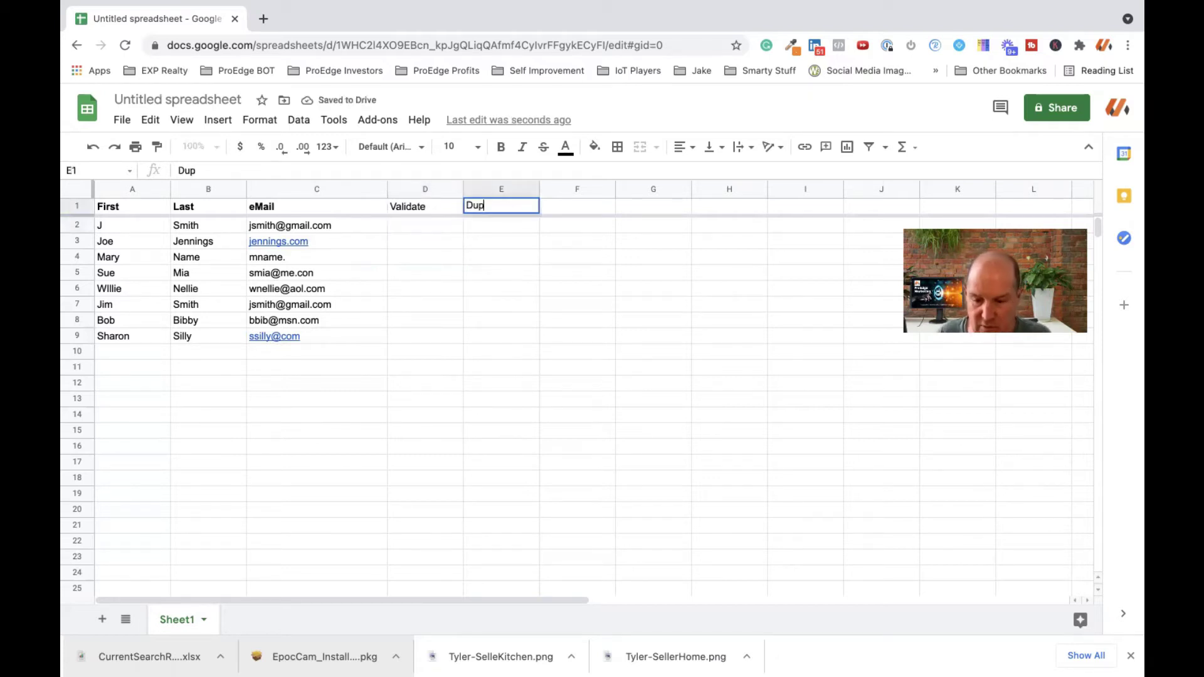
key("Return")
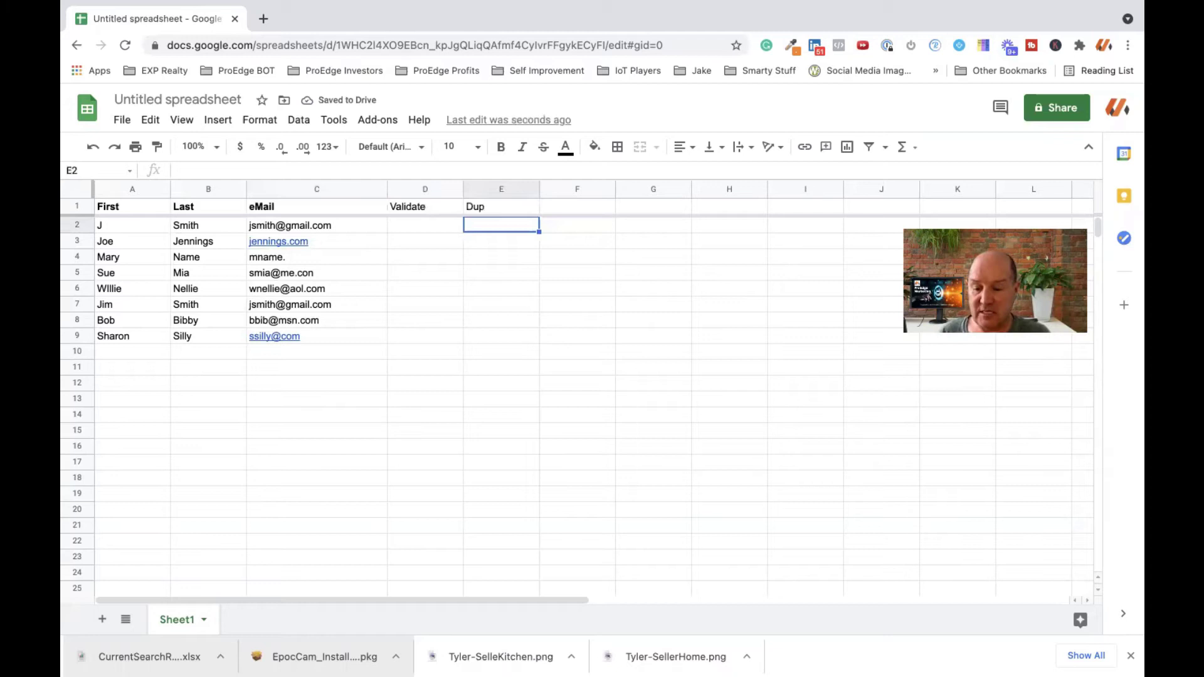
Enter =isemail(C2) in D2 to validate the first address.
left_click(419, 227)
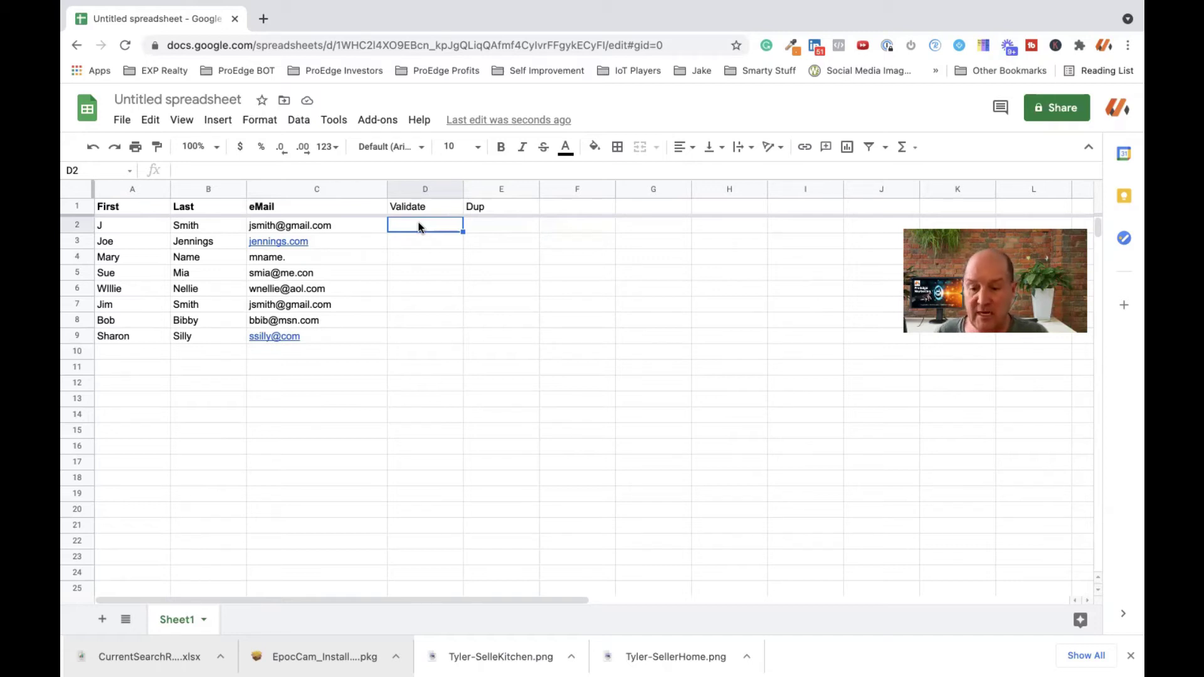
type("=")
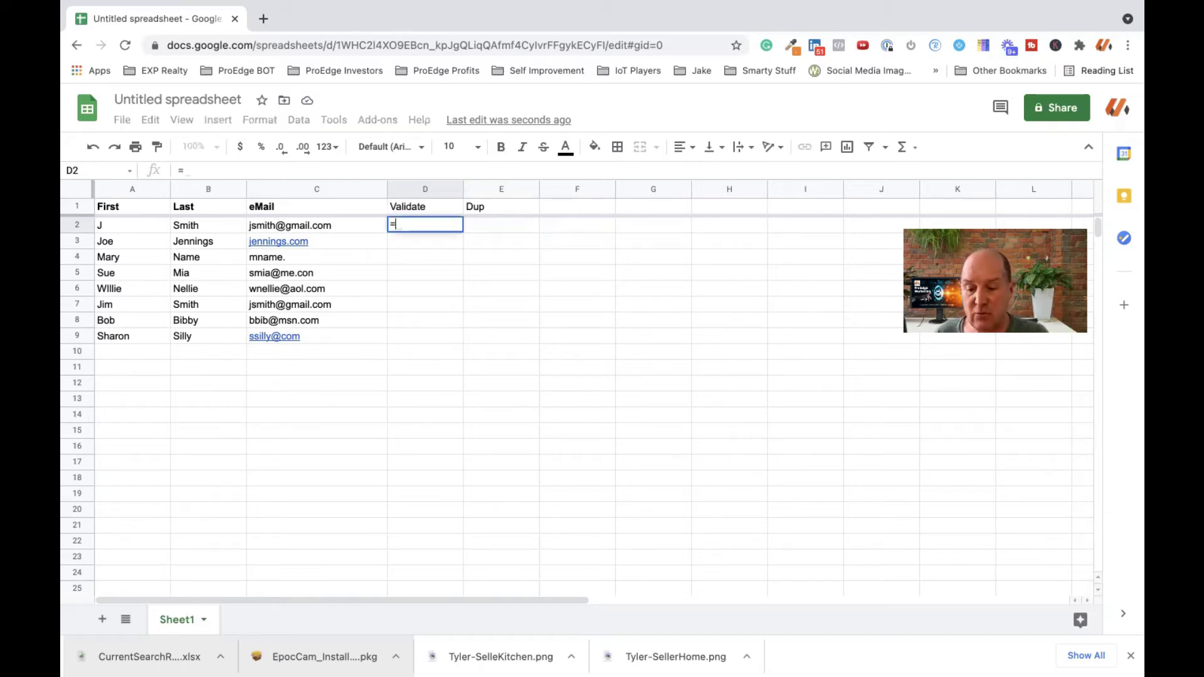
type("is")
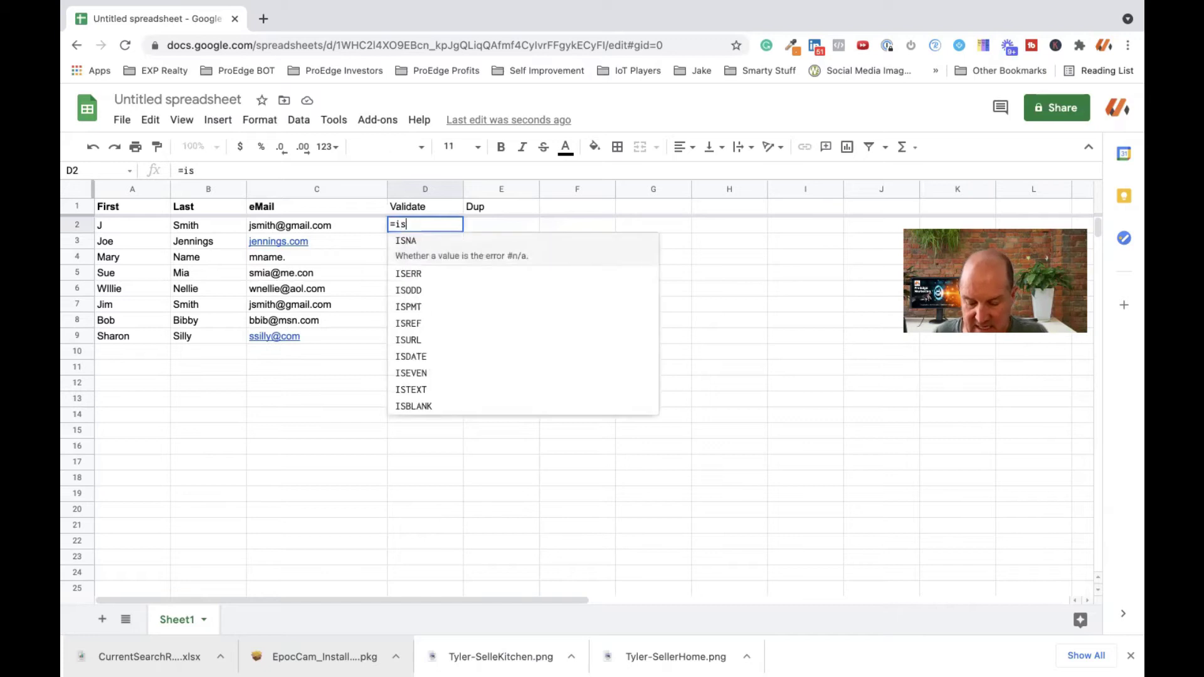
type("email")
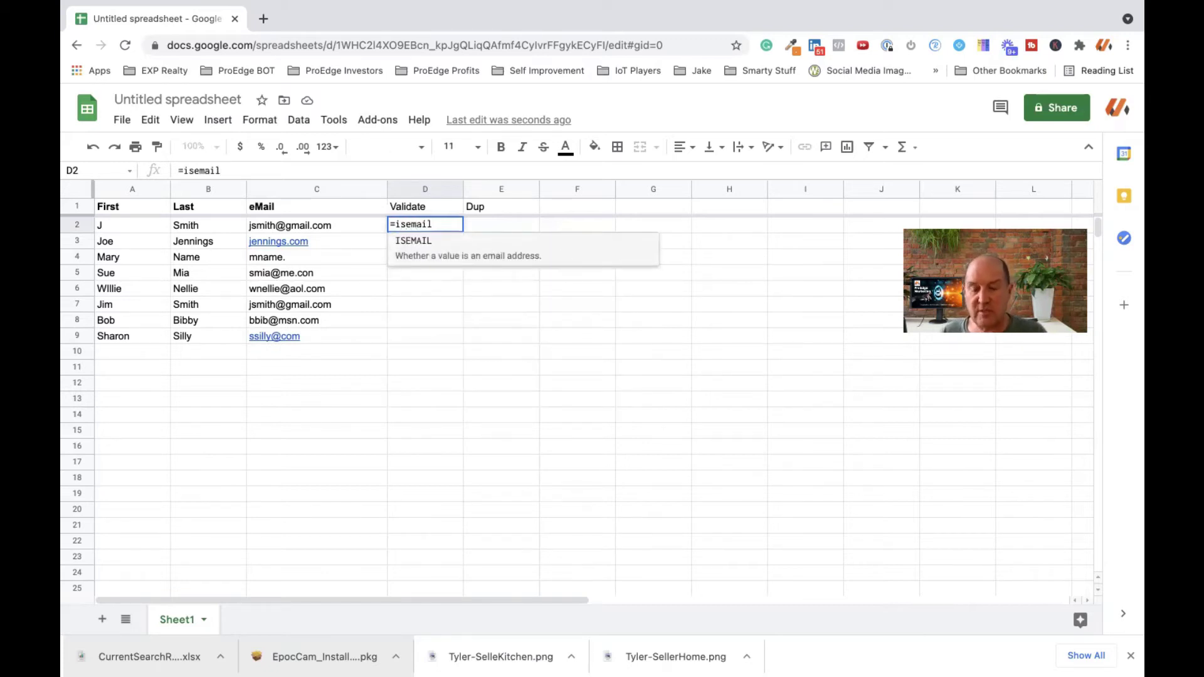
type("(")
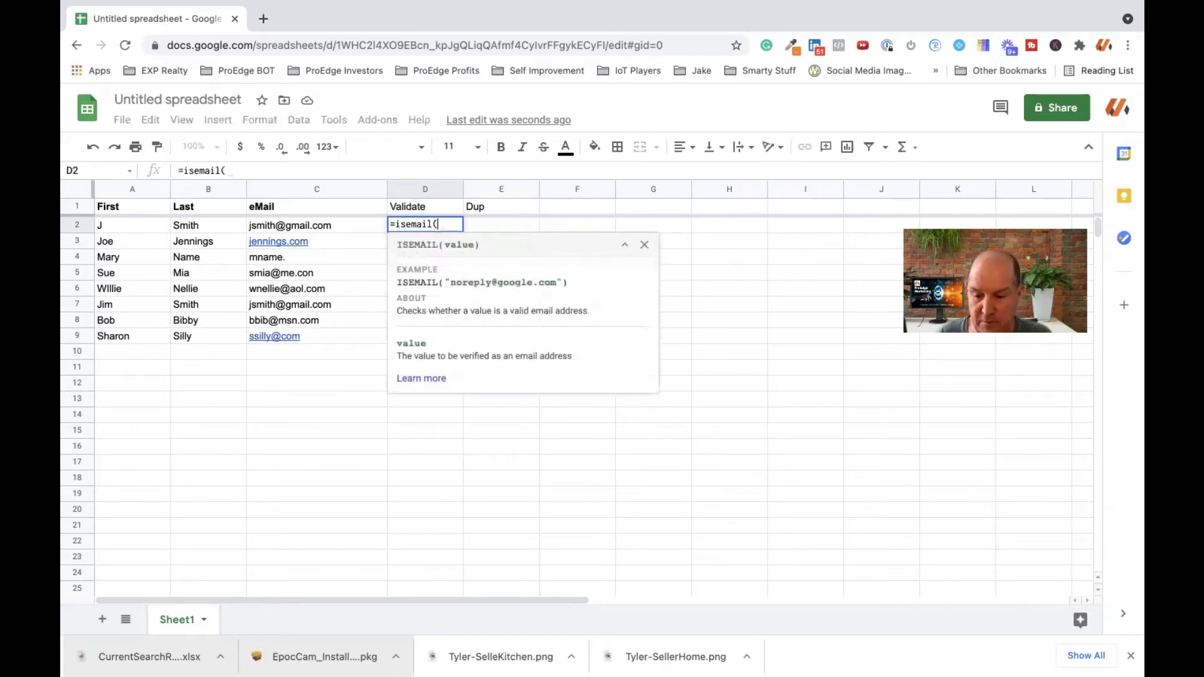
left_click(281, 227)
mouse_move(281, 227)
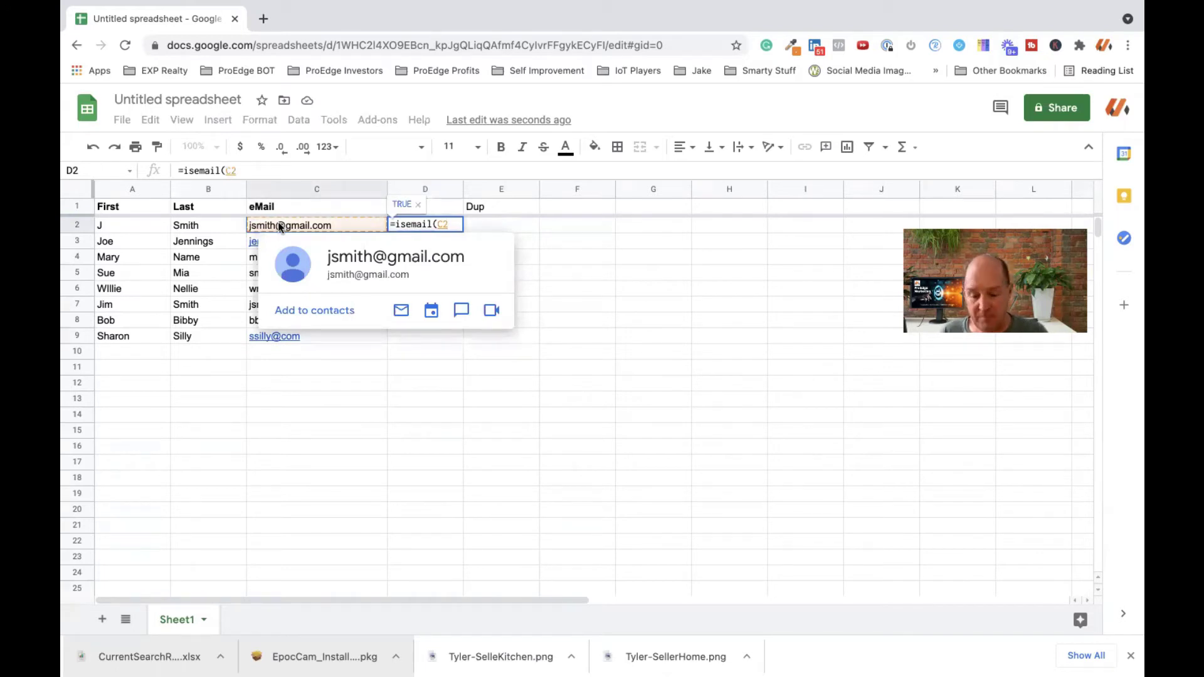
type(")")
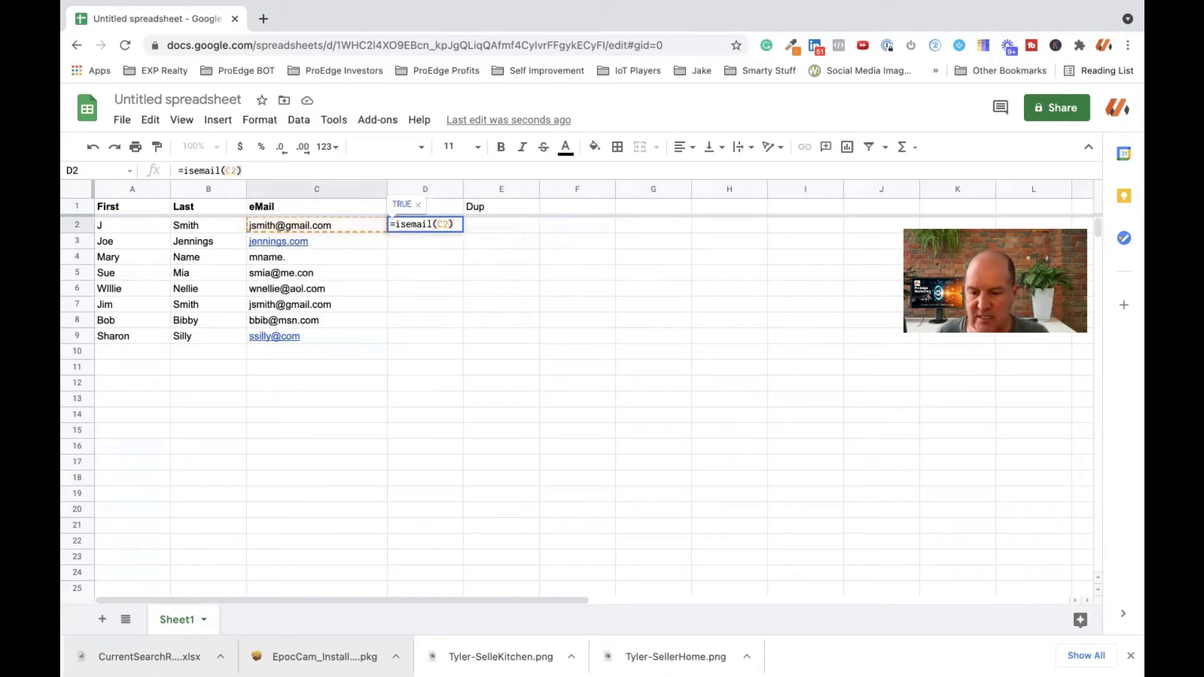
key("Return")
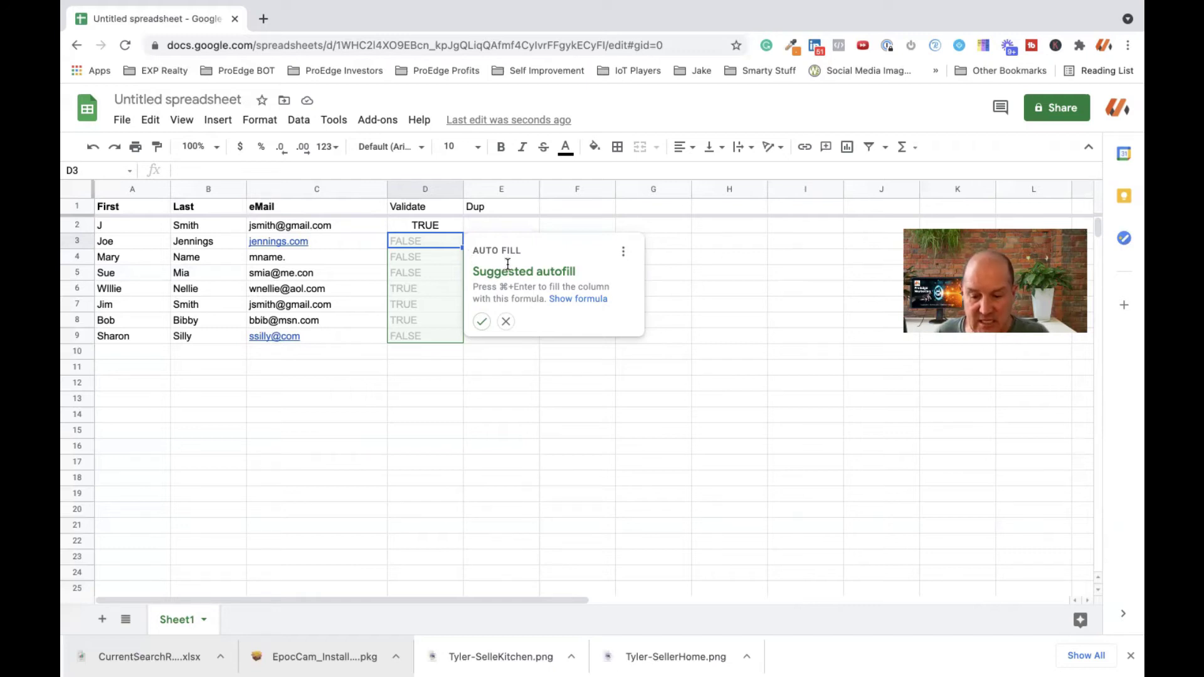
left_click(480, 321)
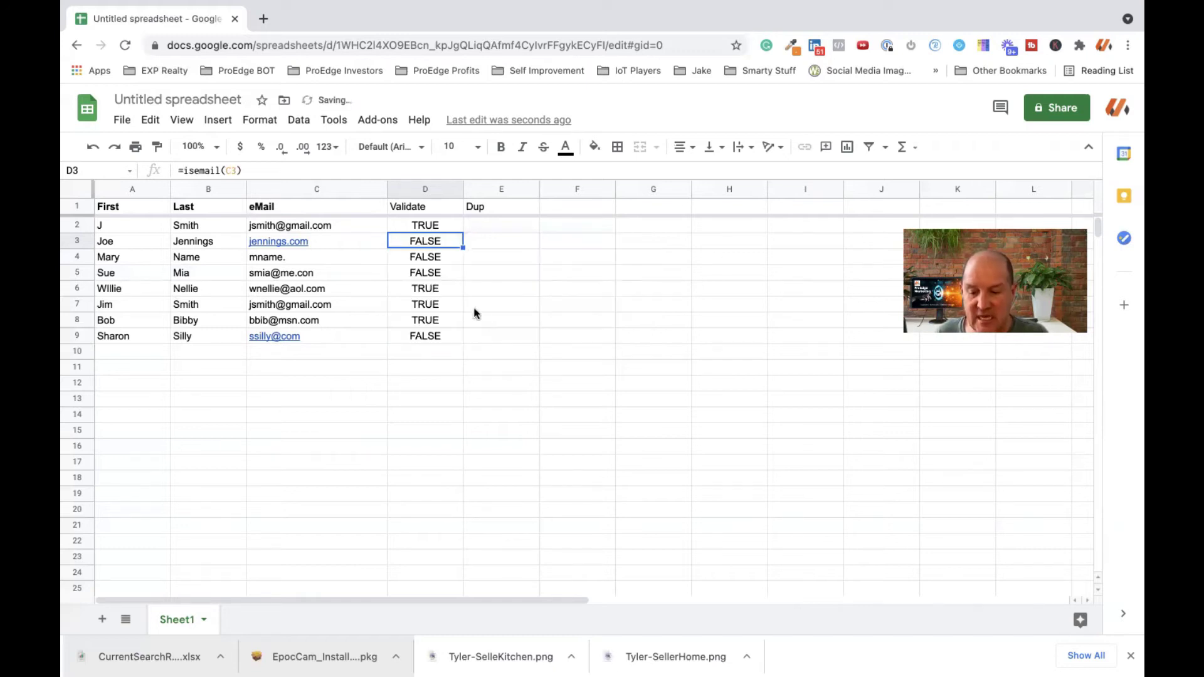
left_click(406, 261)
left_click(411, 289)
left_click(413, 323)
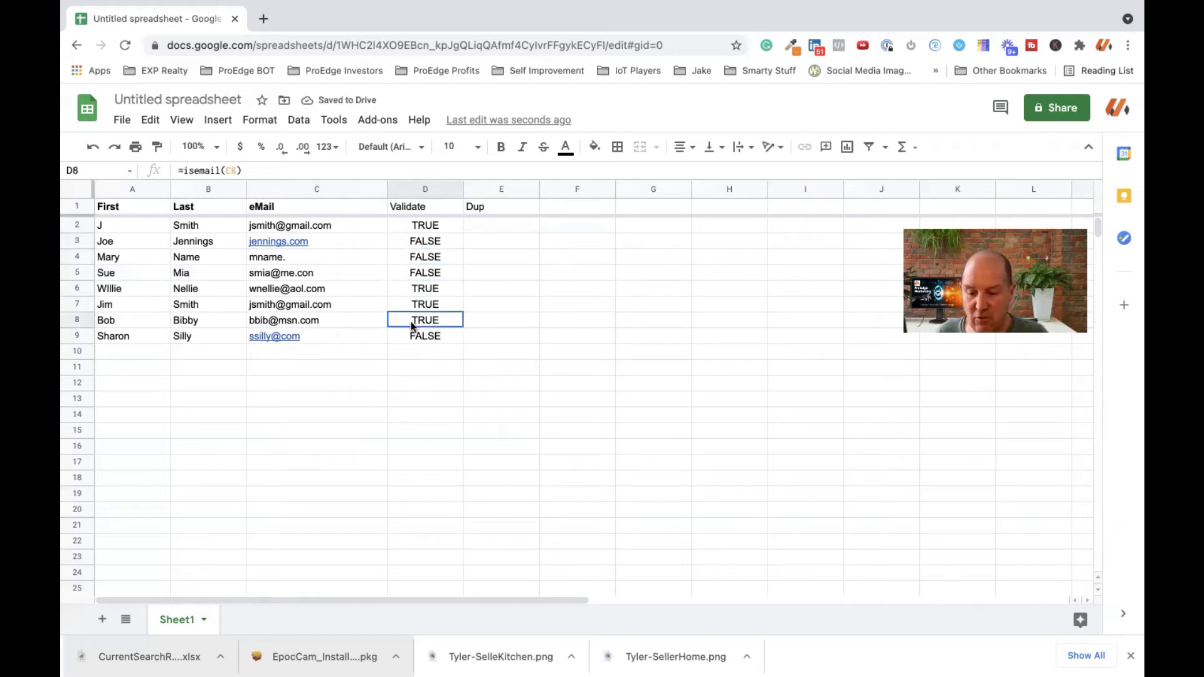
left_click(414, 339)
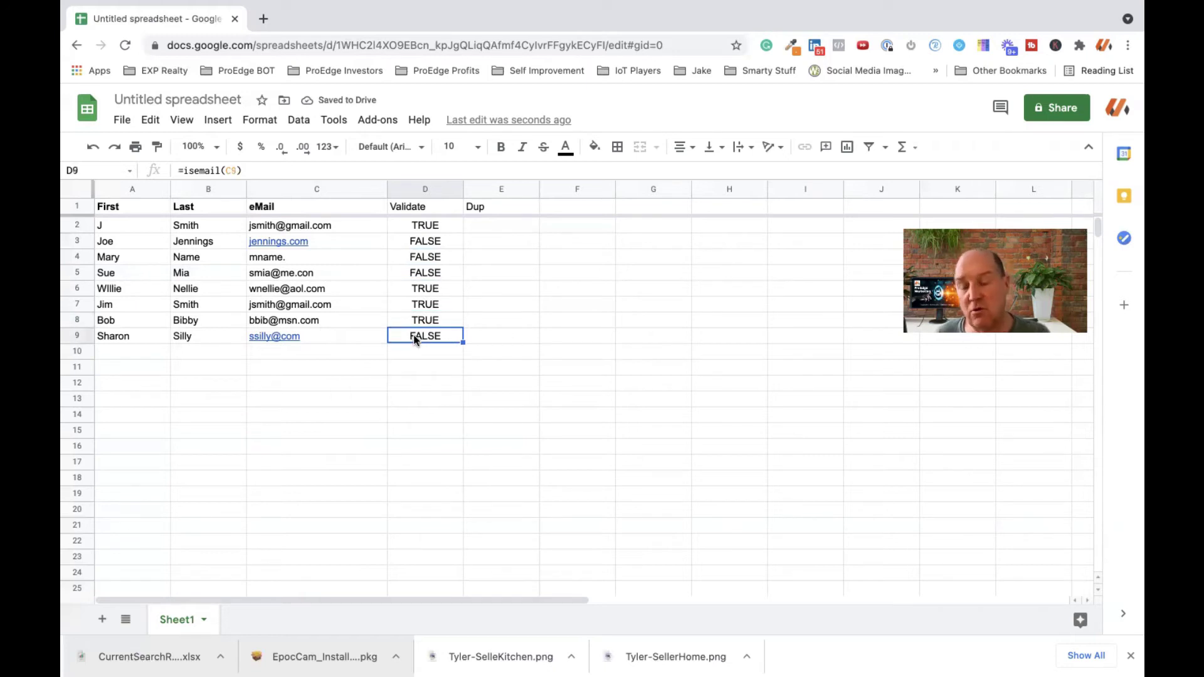
left_click(343, 336)
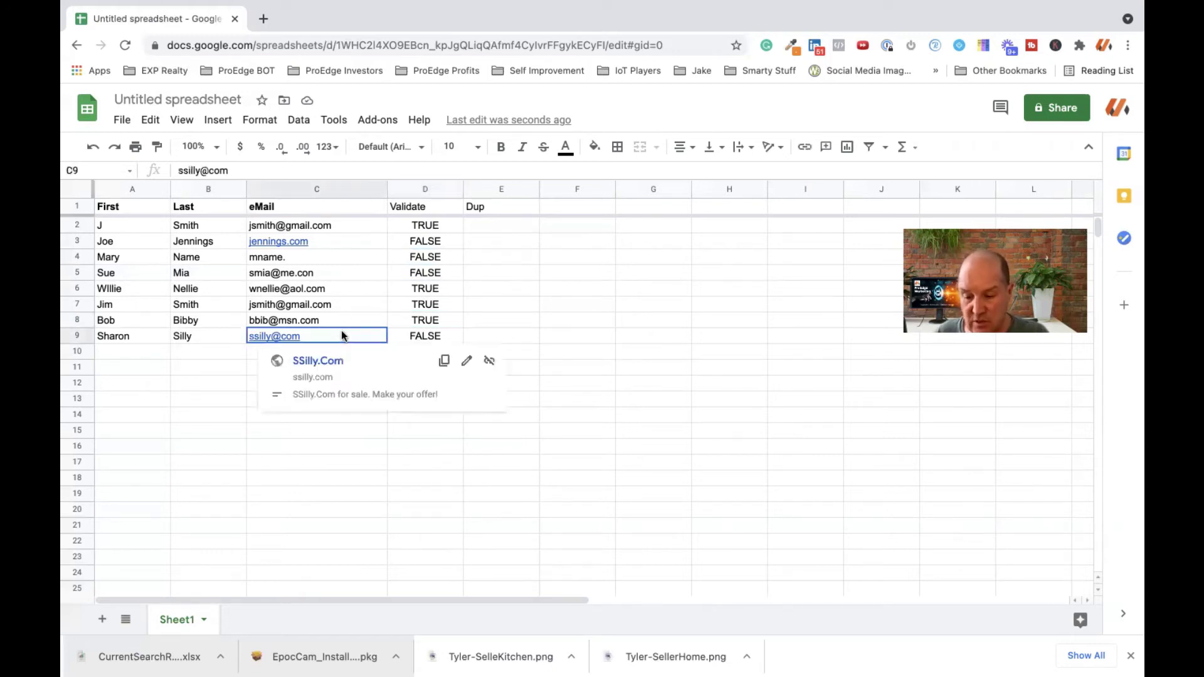
left_click(509, 332)
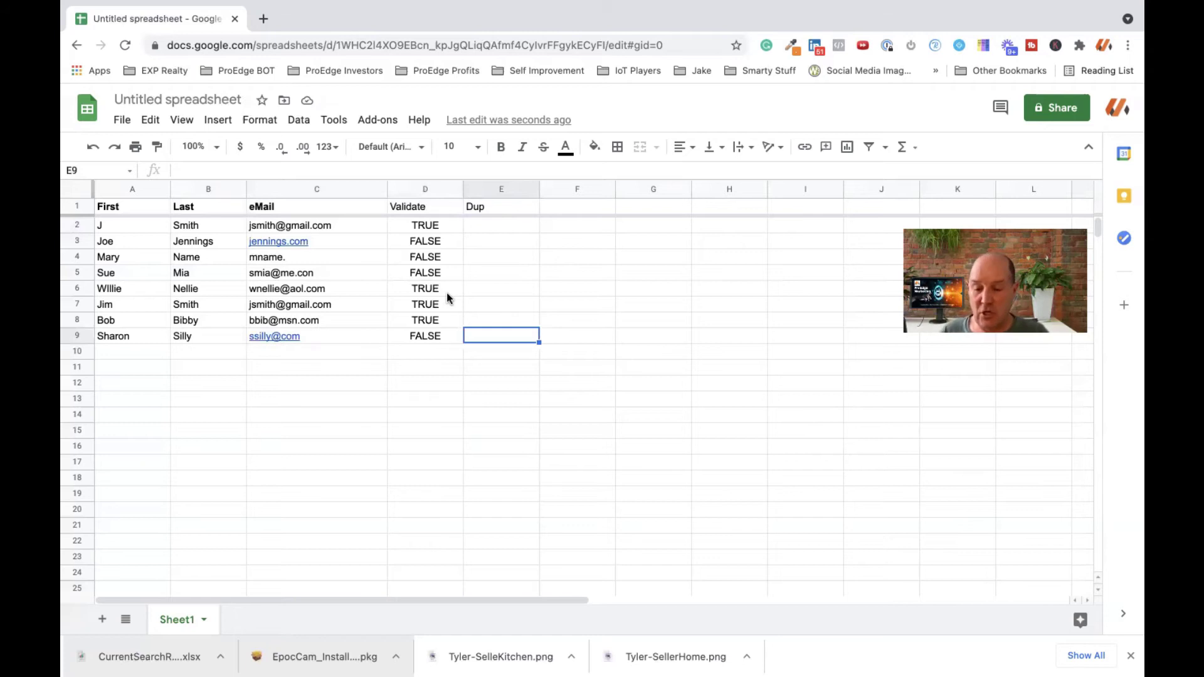
Select the Validate column D and start a new conditional formatting rule for it.
left_click(432, 227)
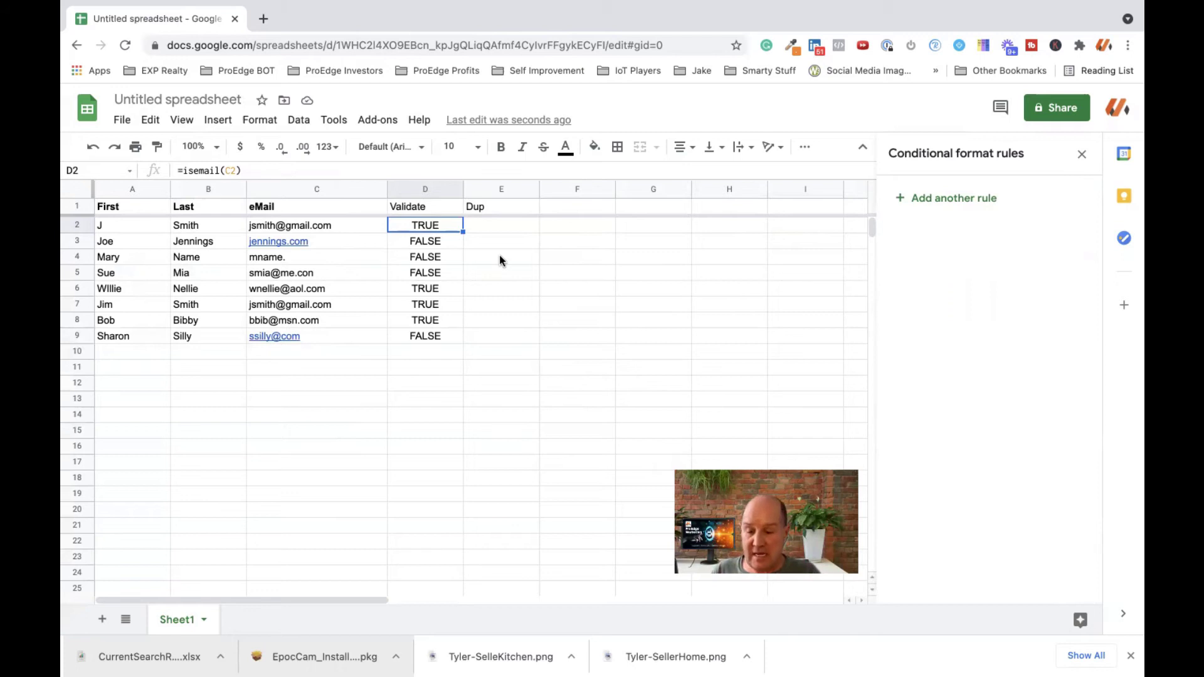
left_click(427, 187)
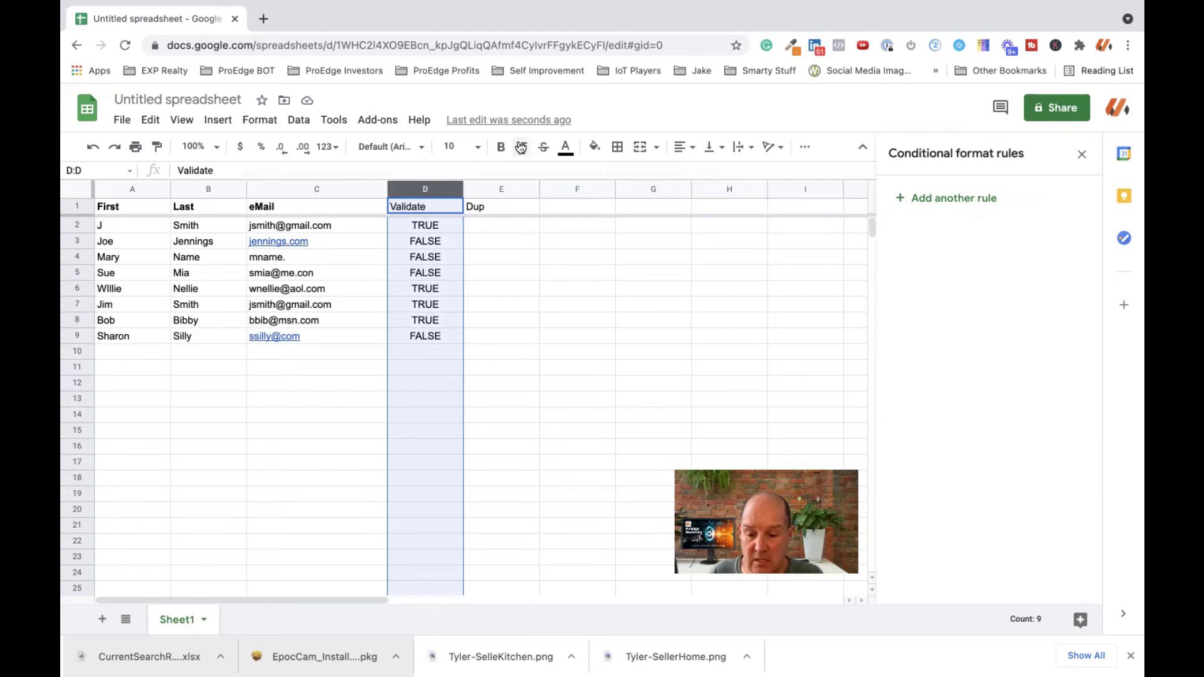
left_click(595, 148)
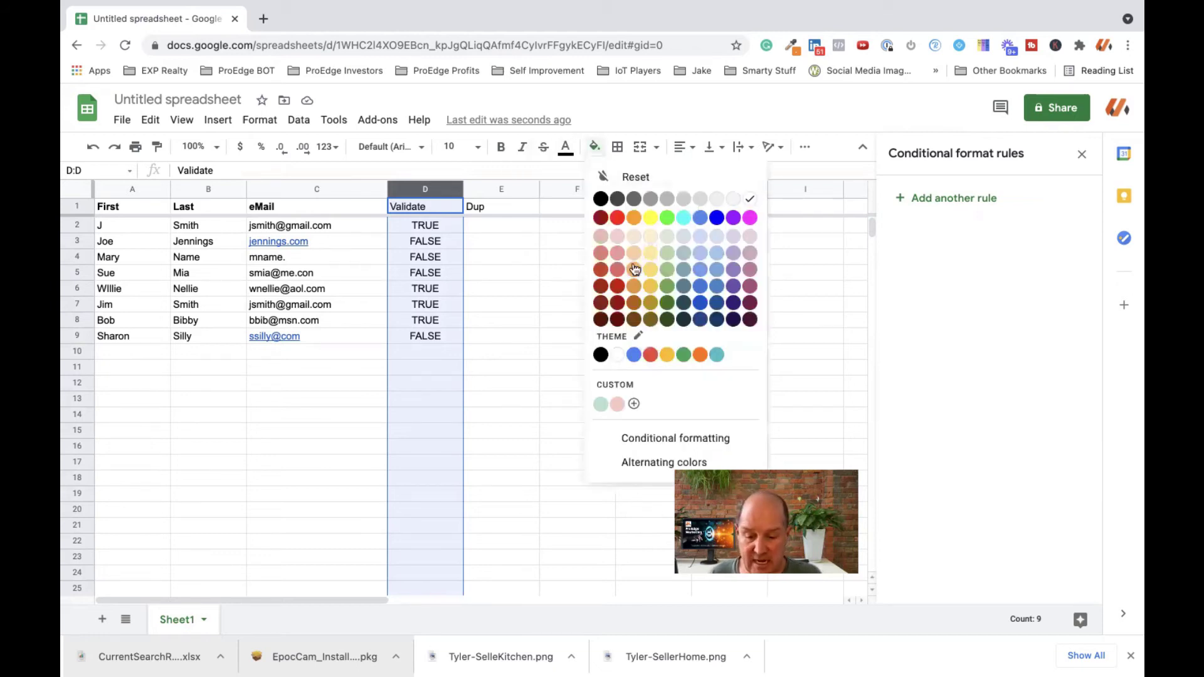
left_click(643, 440)
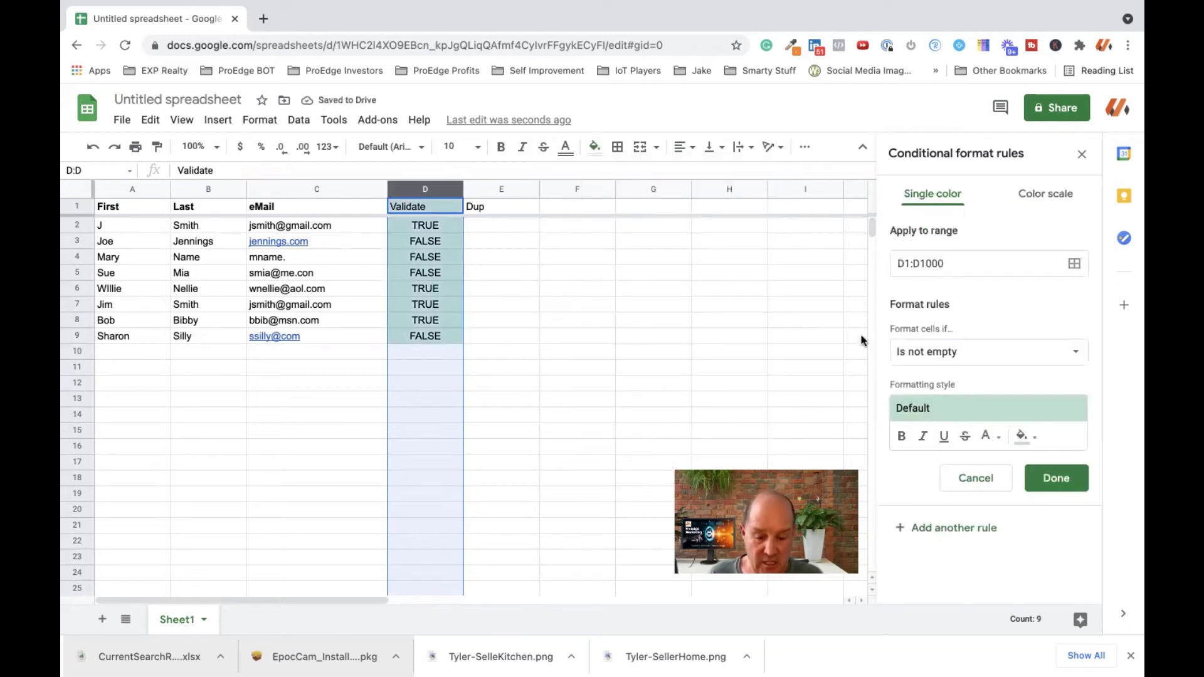
Save a Text contains 'True' rule on D1:D1000 with the default green fill.
left_click(917, 353)
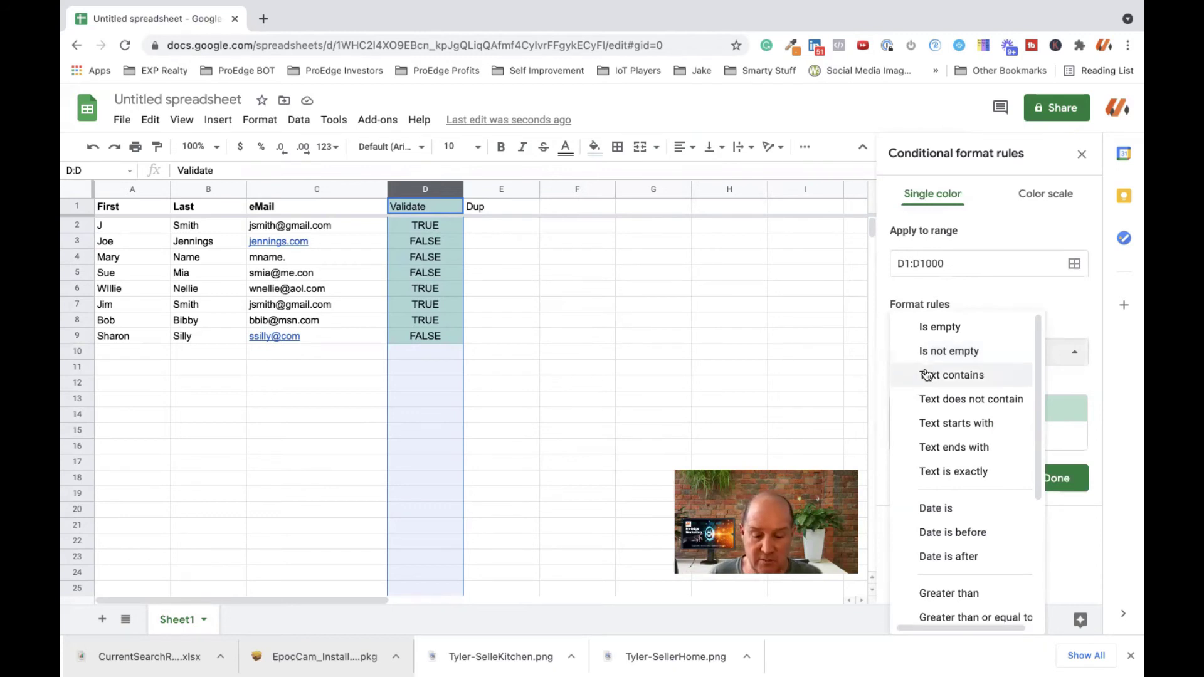
left_click(927, 374)
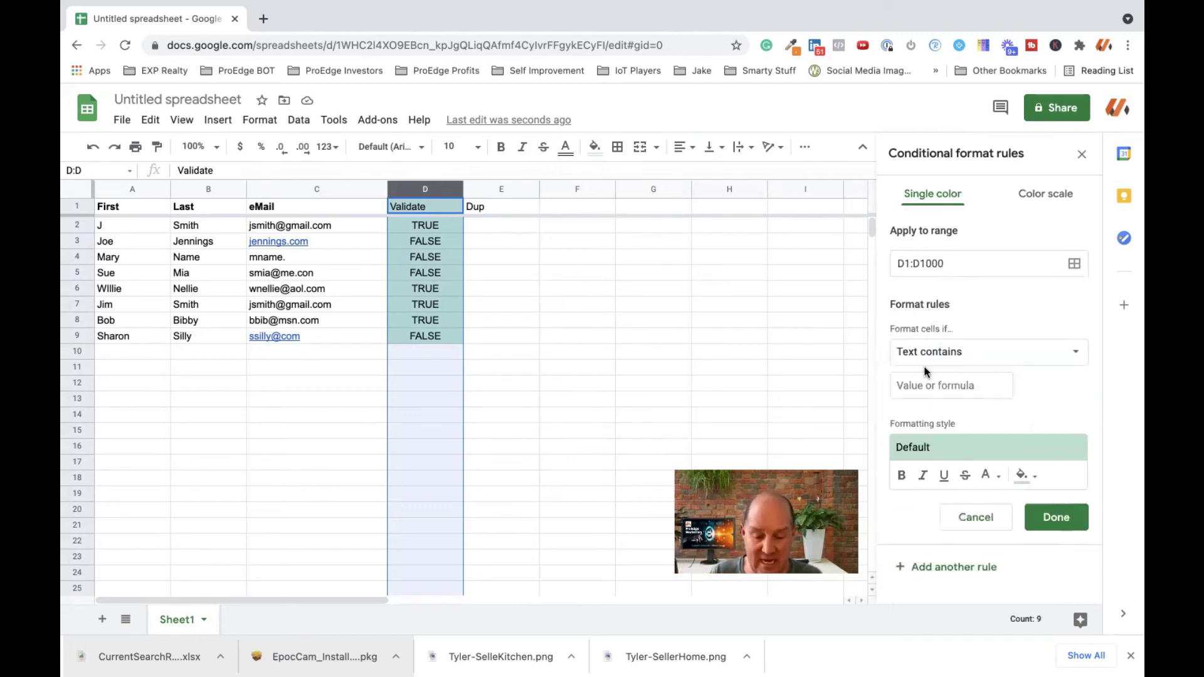
left_click(920, 380)
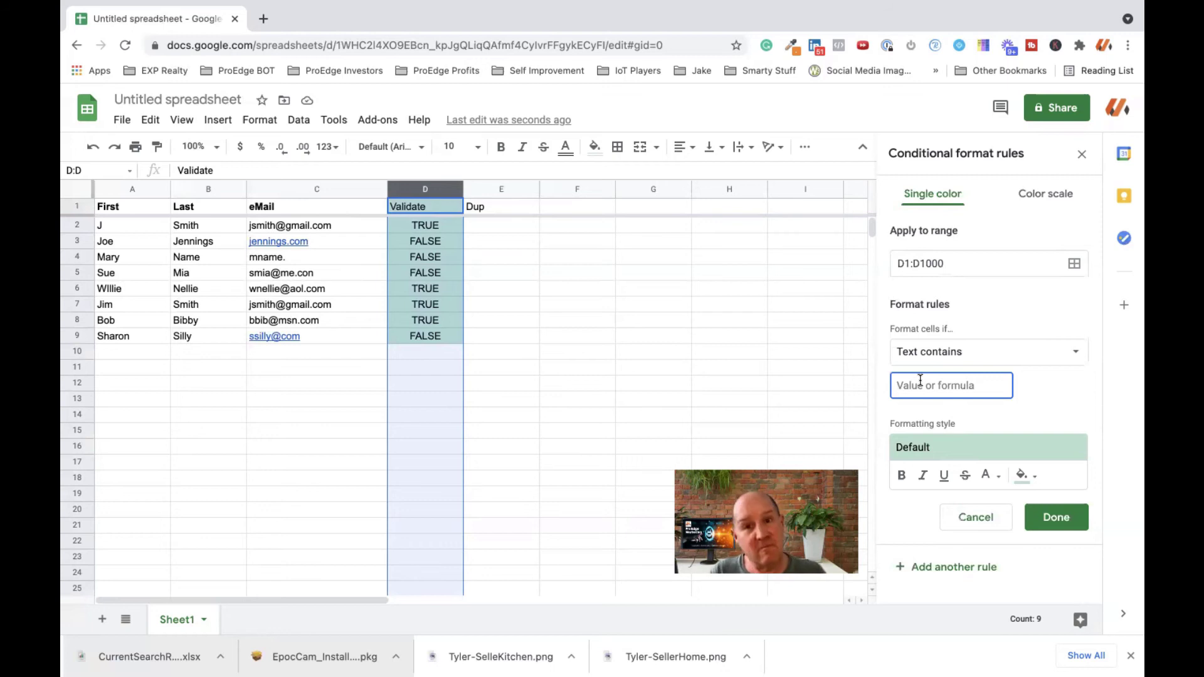
type("True")
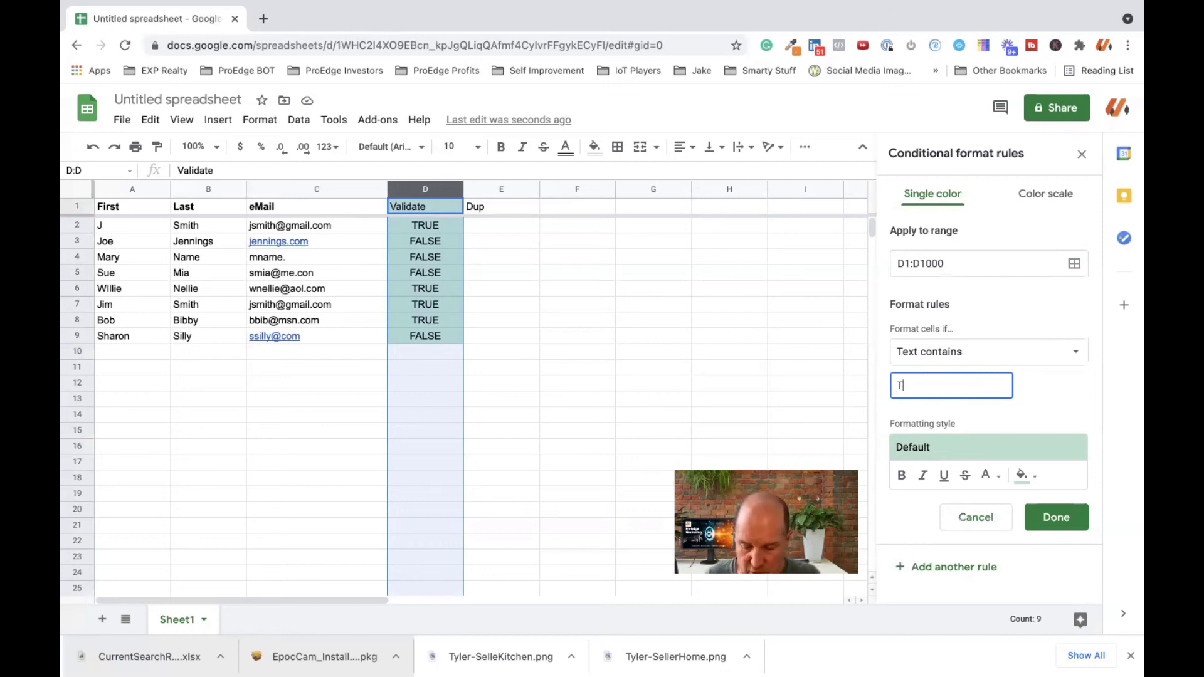
left_click(1055, 517)
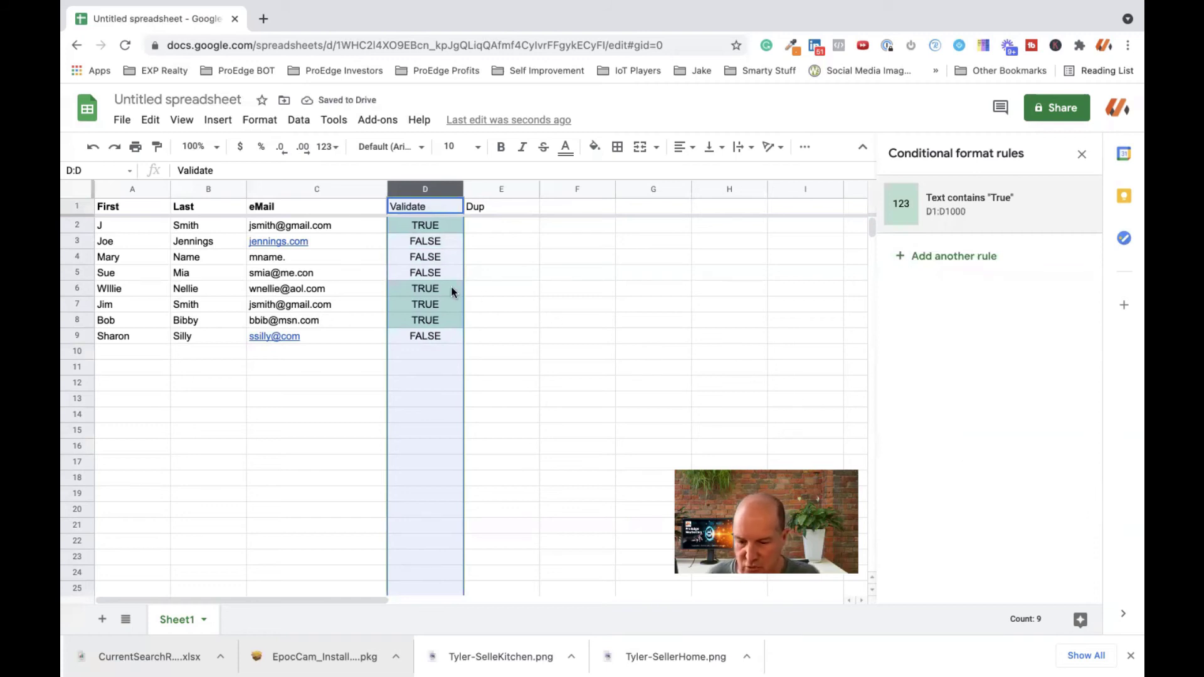
Add a second rule, Text contains 'false', using the red preset style.
left_click(933, 258)
left_click(926, 352)
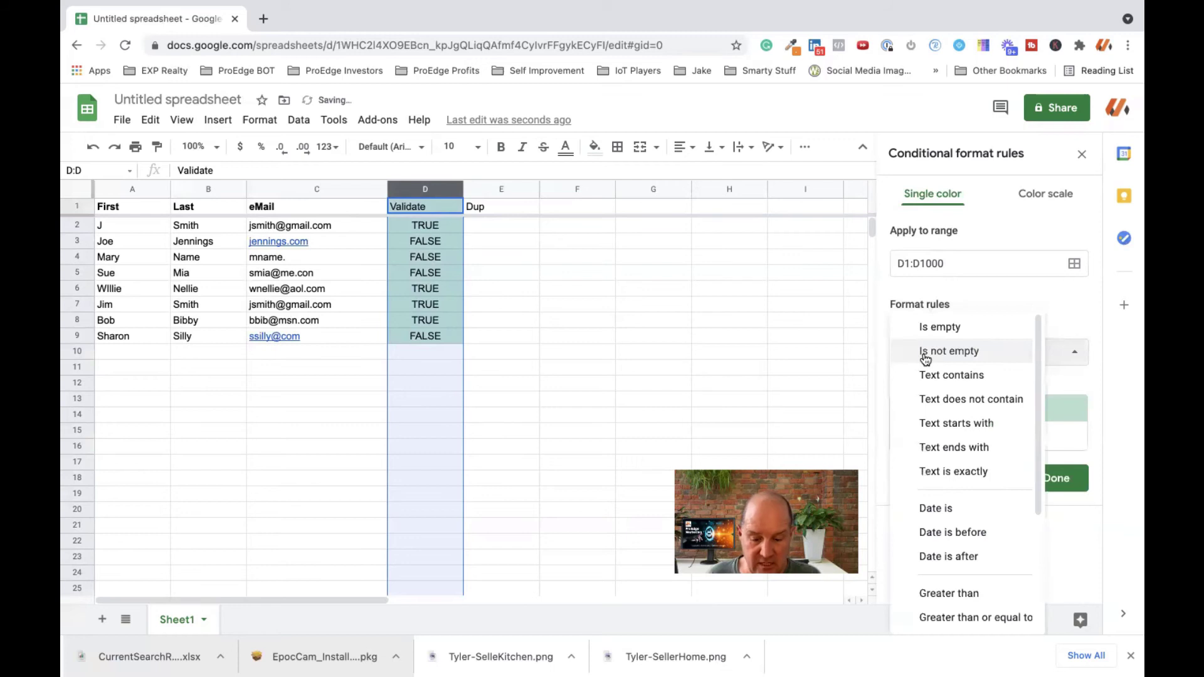
left_click(926, 373)
left_click(925, 380)
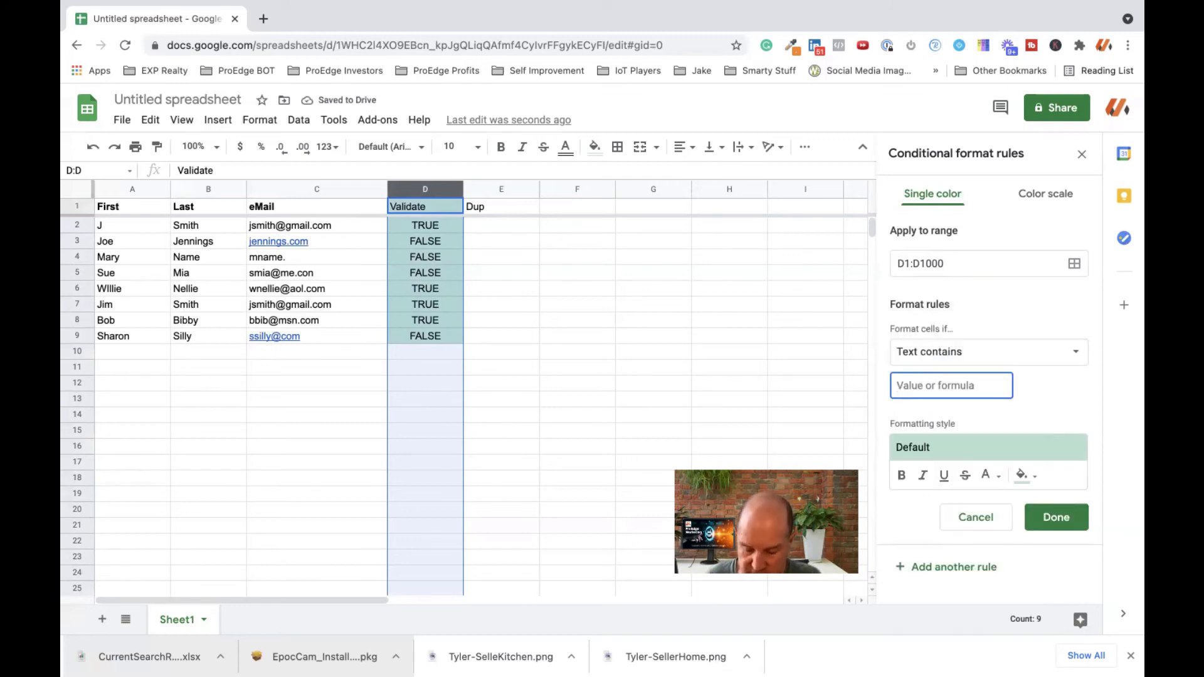
type("false")
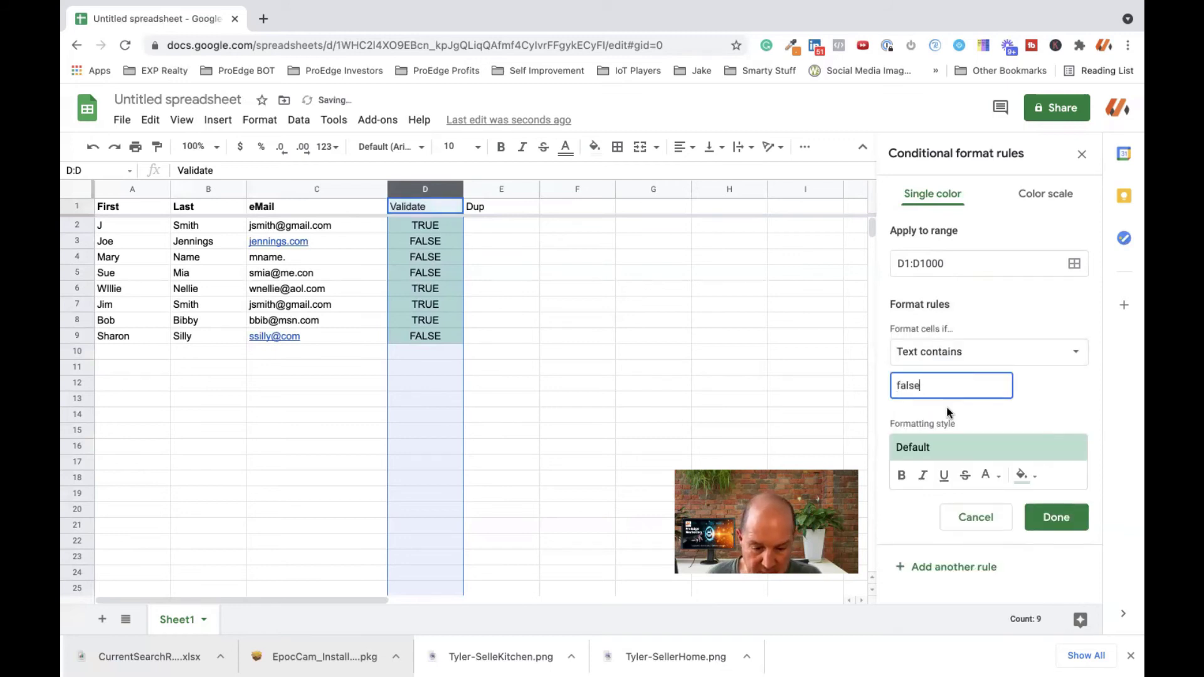
left_click(950, 442)
left_click(1048, 485)
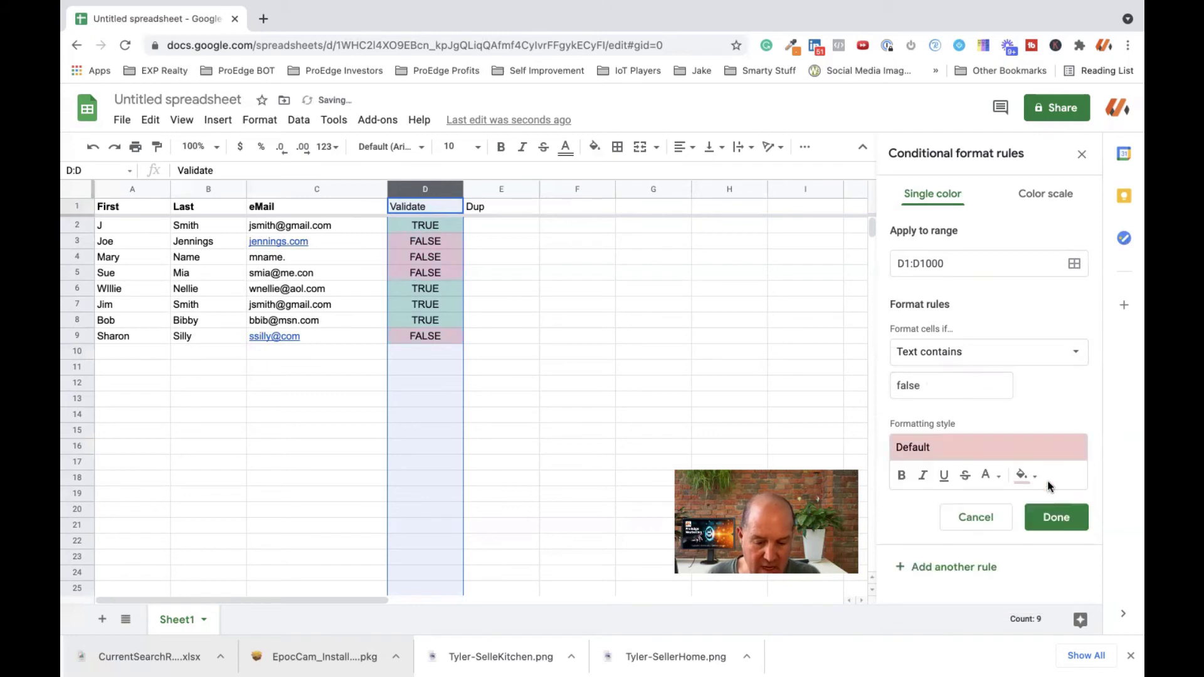
left_click(1057, 515)
left_click(600, 319)
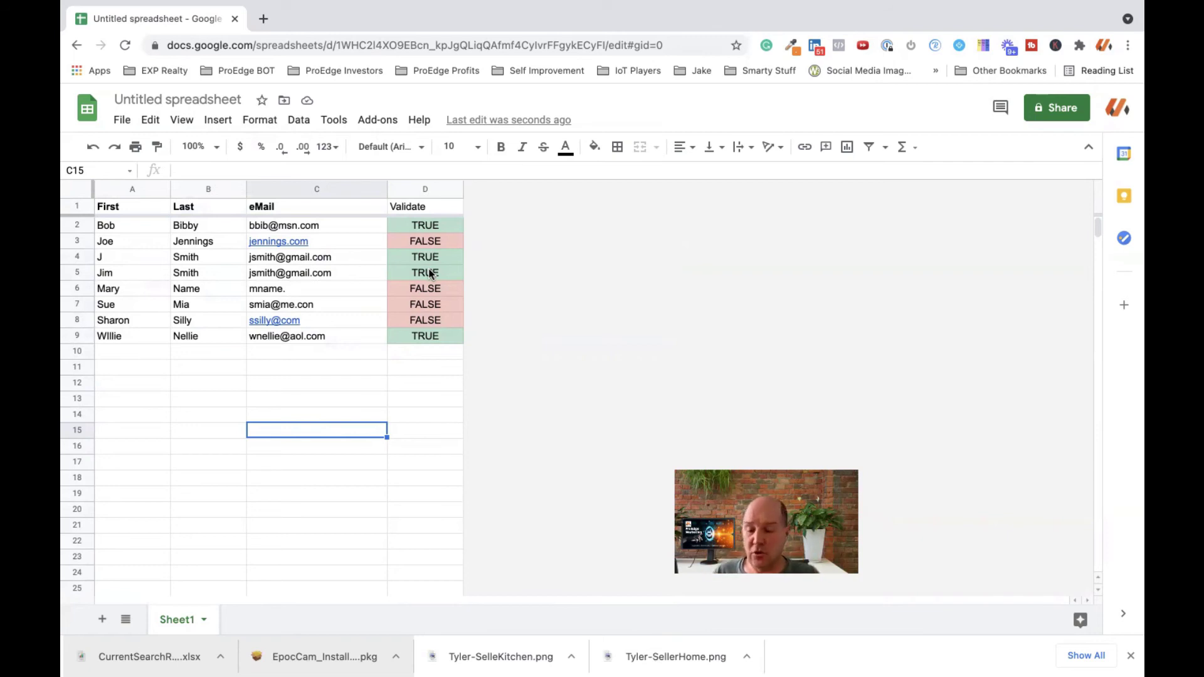
Remove duplicates across the whole sheet with a header row, comparing only Column C - eMail.
left_click(78, 191)
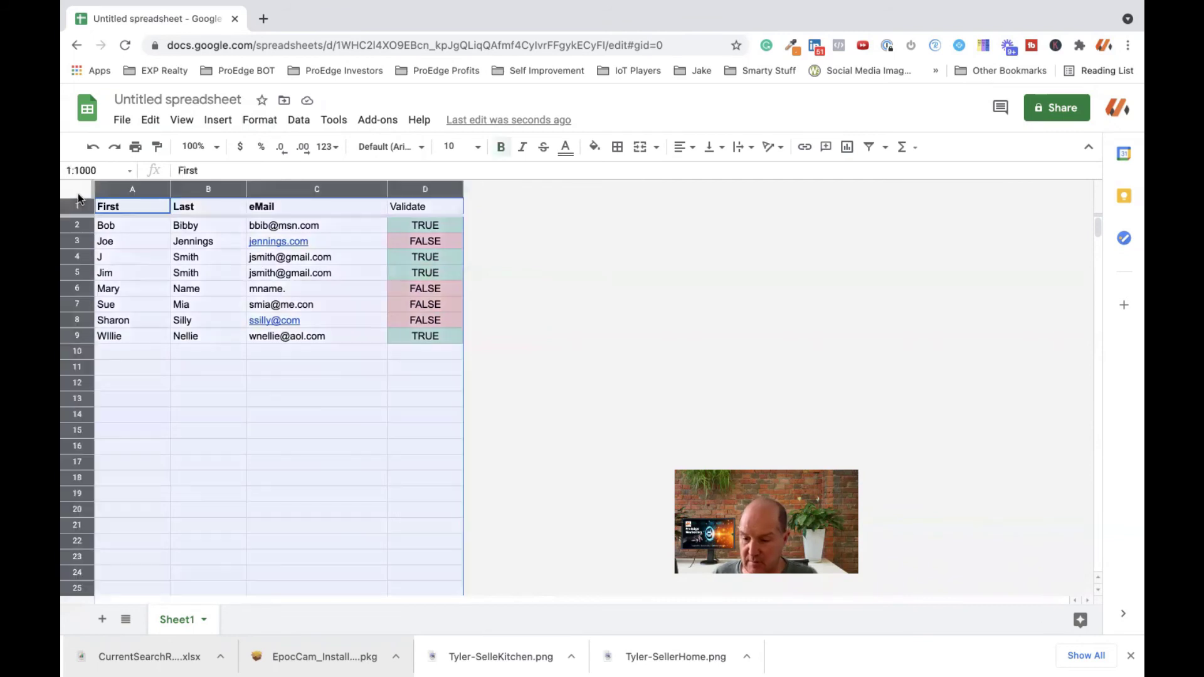
left_click(300, 122)
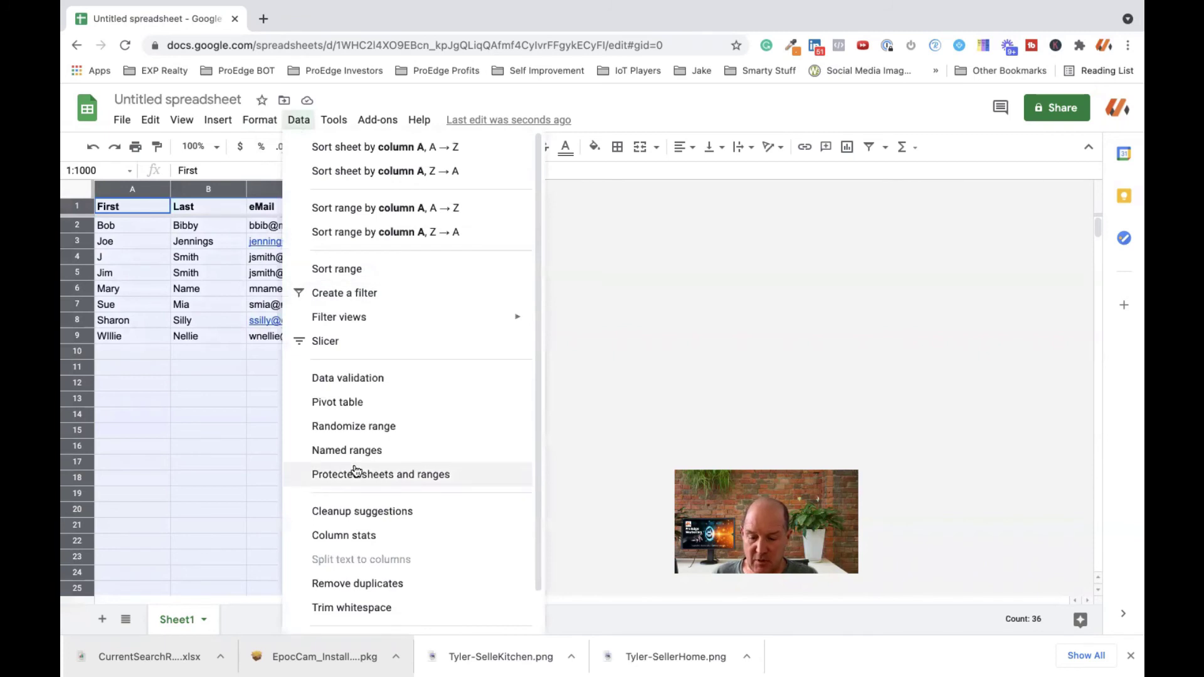
left_click(357, 585)
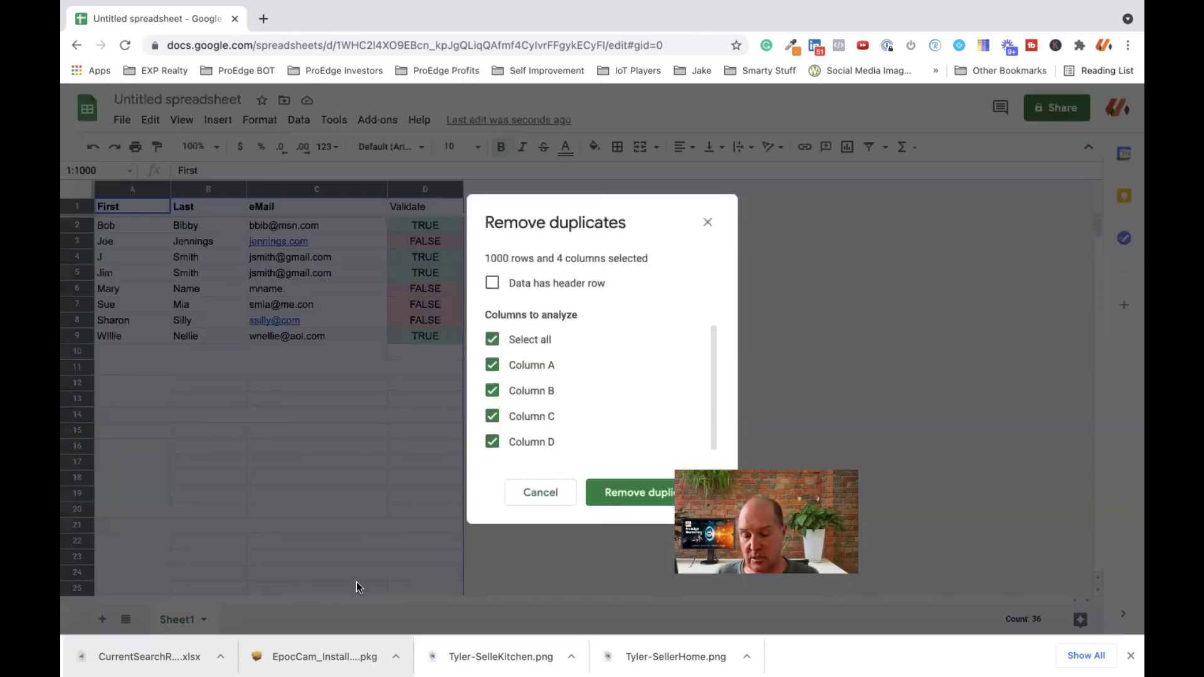
left_click(520, 294)
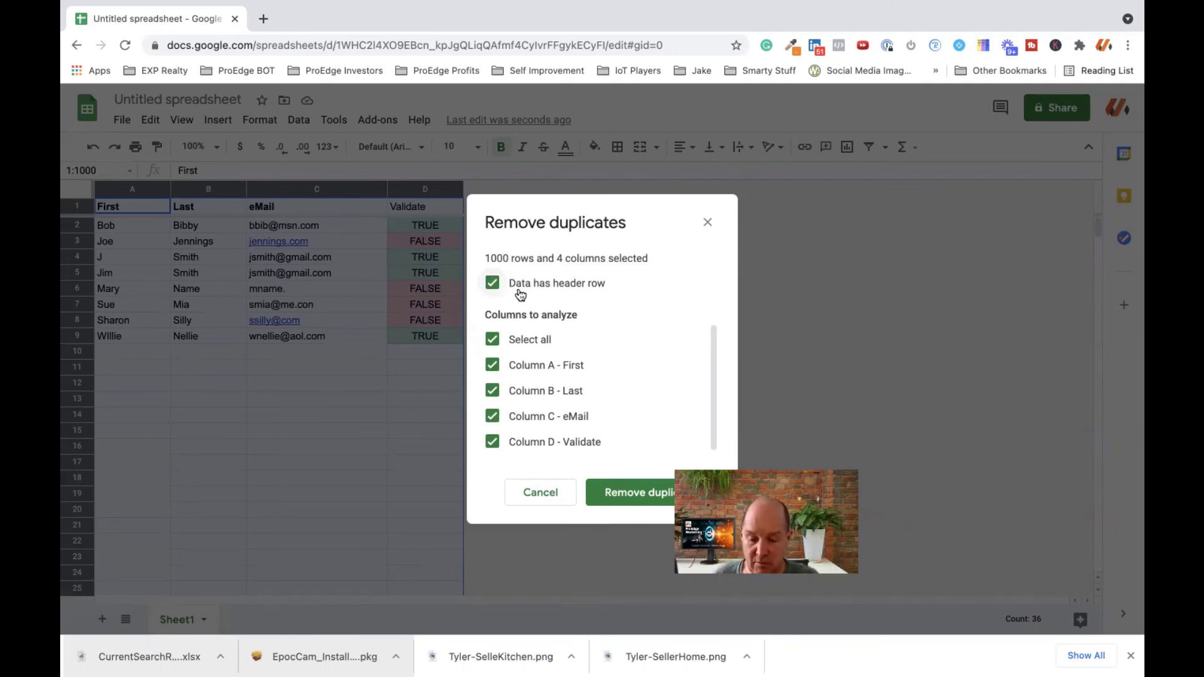
left_click(493, 340)
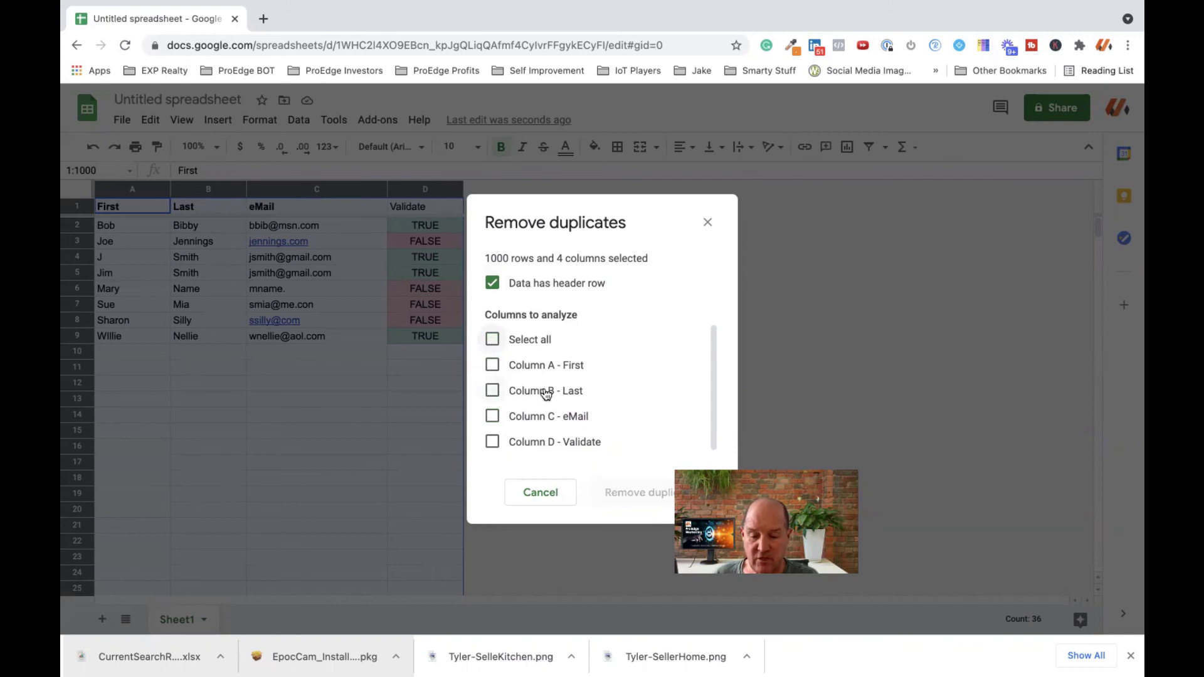
left_click(491, 416)
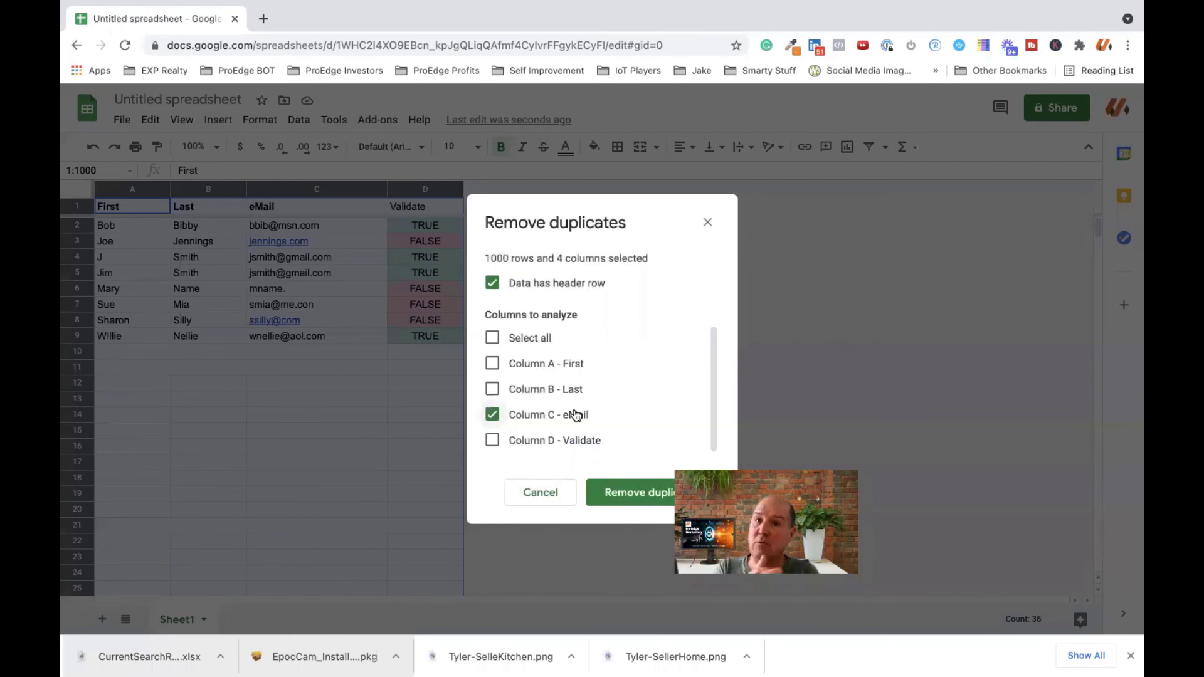
left_click(625, 494)
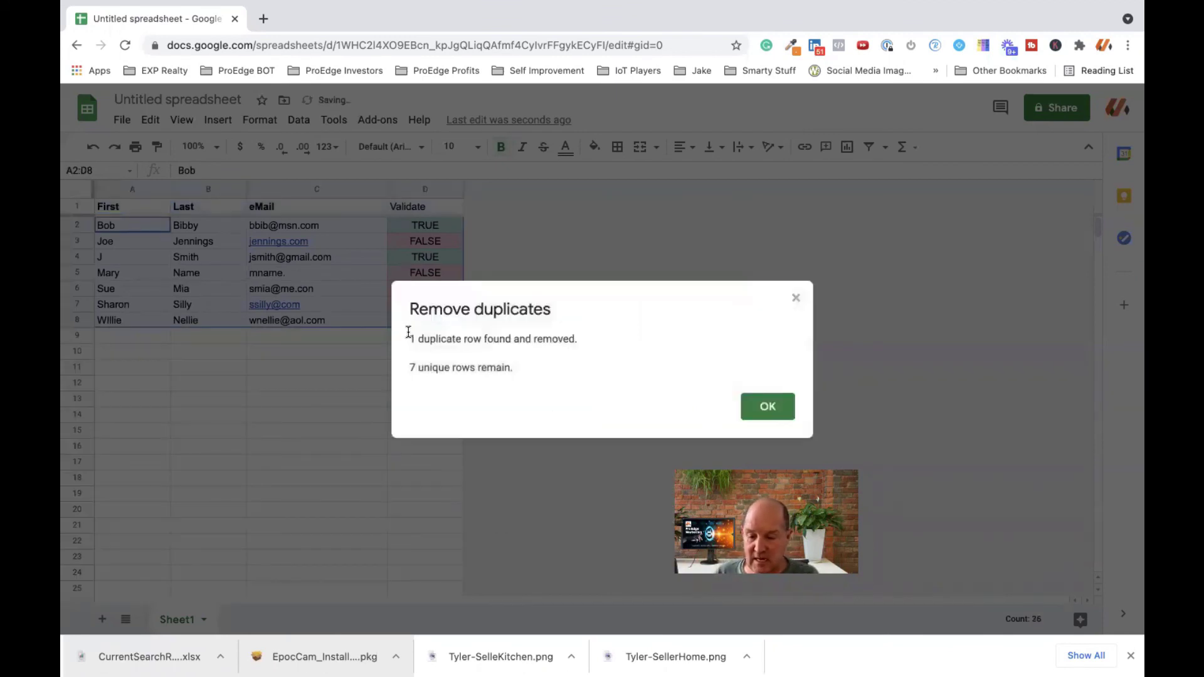
Dismiss the duplicate-removal summary and review the remaining e-mail entries.
left_click_drag(411, 336, 533, 339)
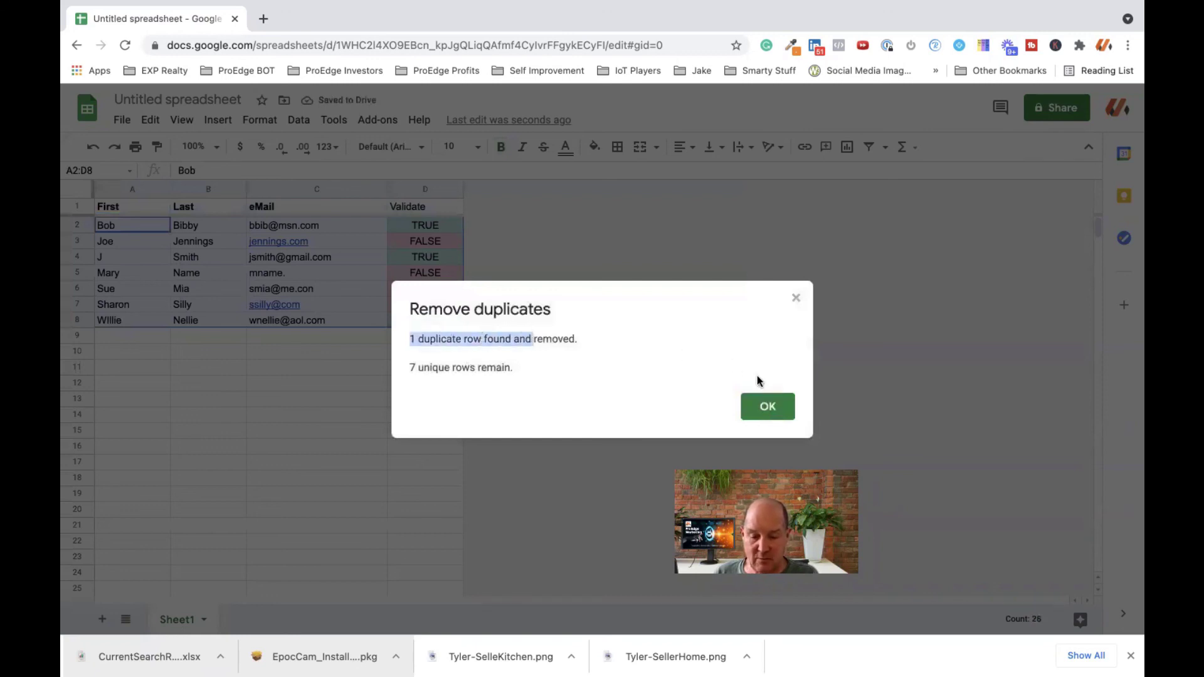
left_click(766, 406)
left_click(311, 324)
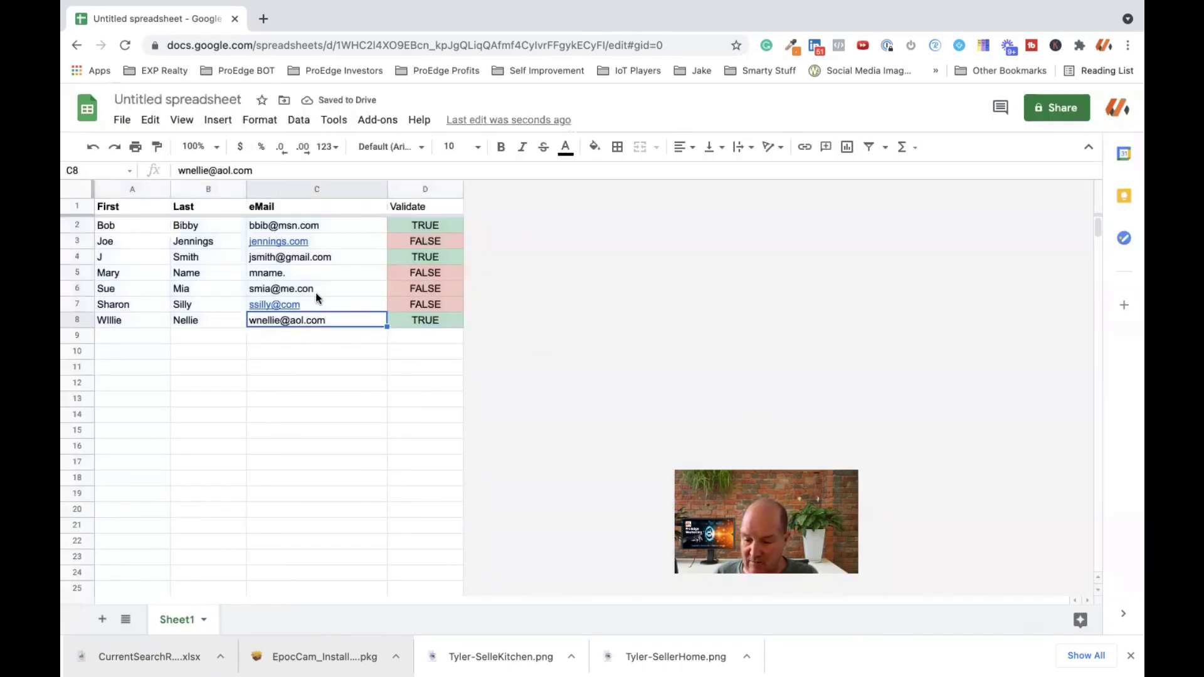
left_click(332, 257)
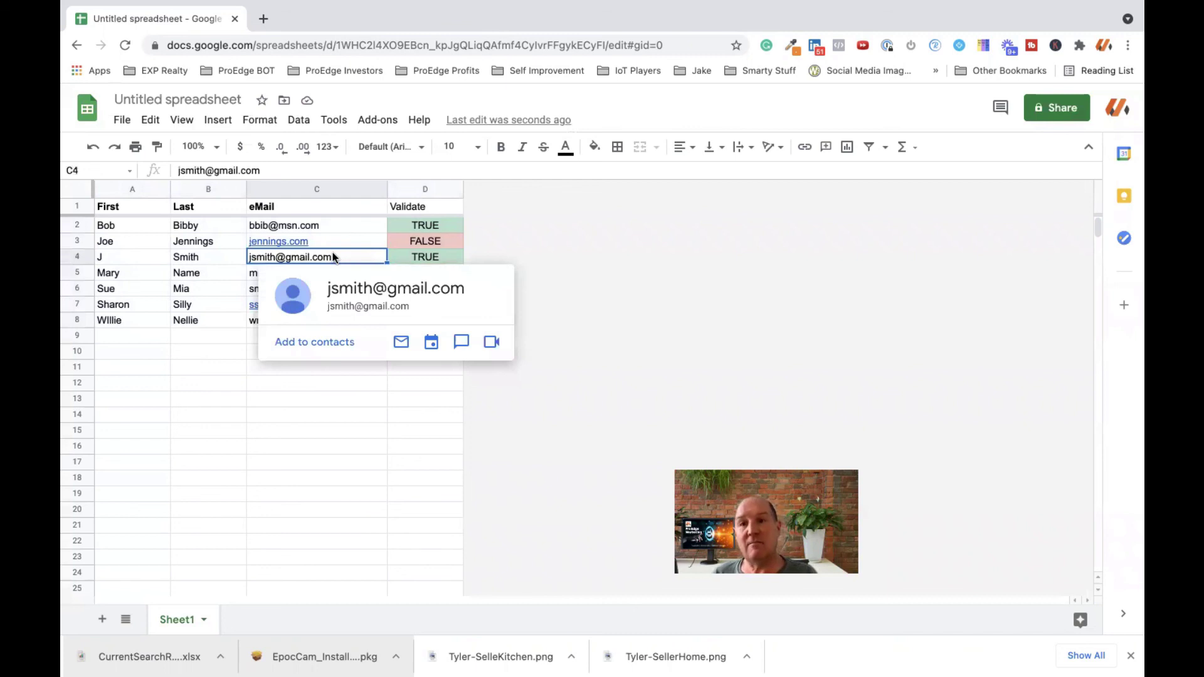